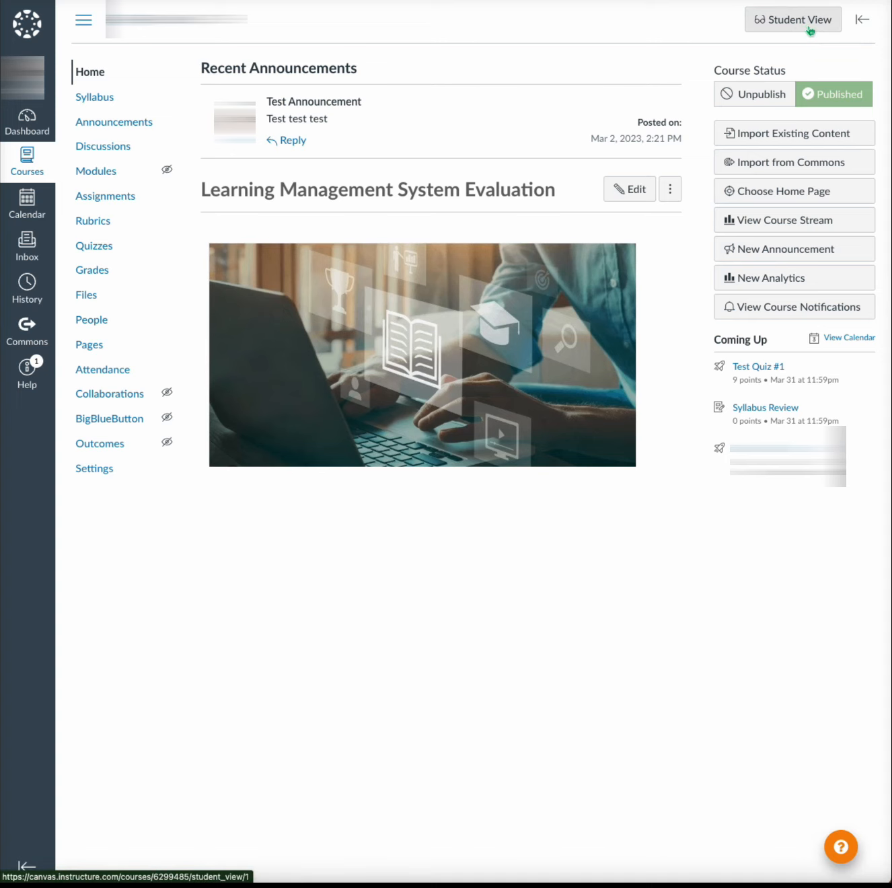
# - Enter Student View for the course and reset the test student
pyautogui.click(811, 28)
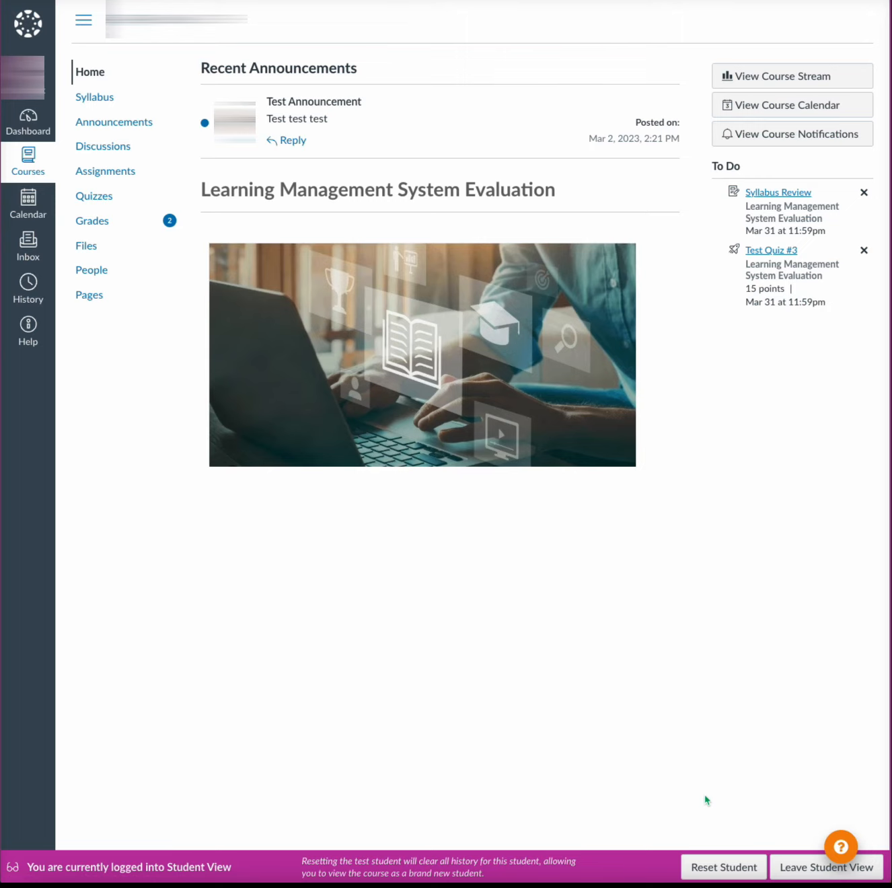
pyautogui.click(704, 874)
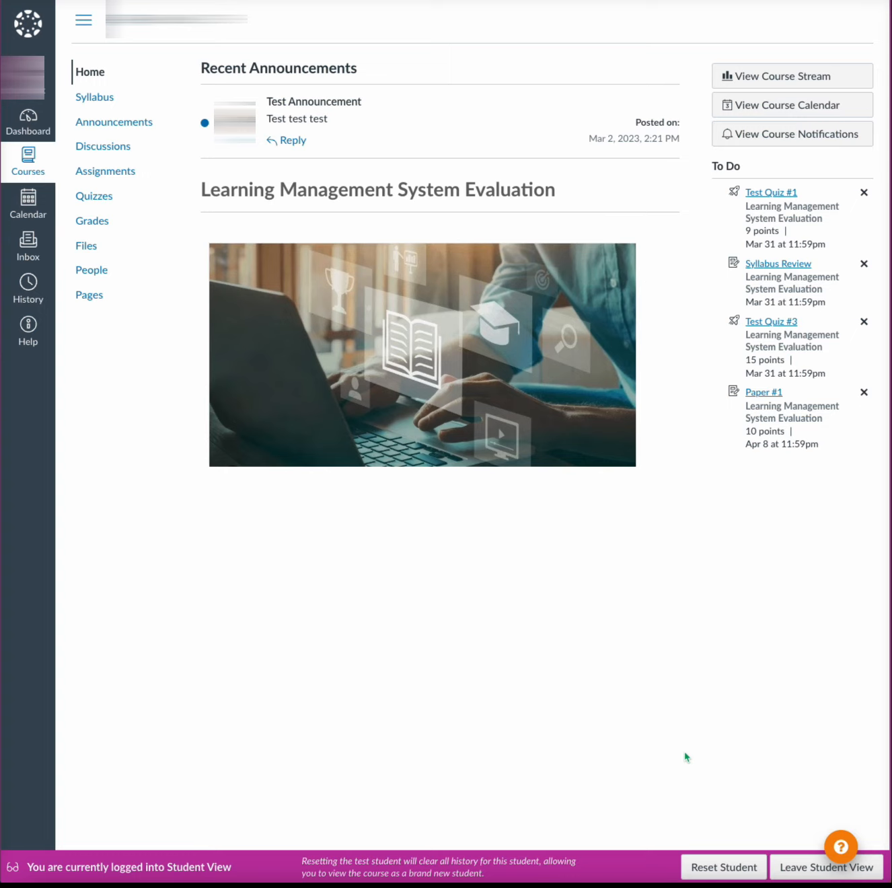
# - Submit the file Test Assignment #1.docx to the Paper #1 assignment as the test student
pyautogui.click(126, 173)
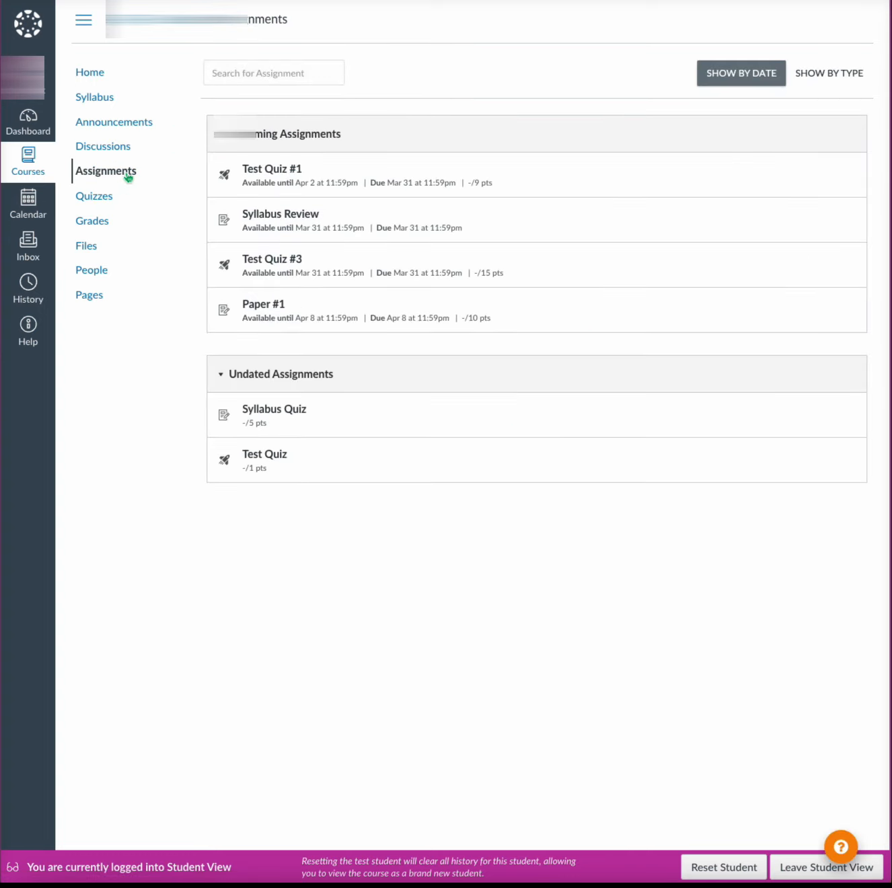
pyautogui.click(262, 305)
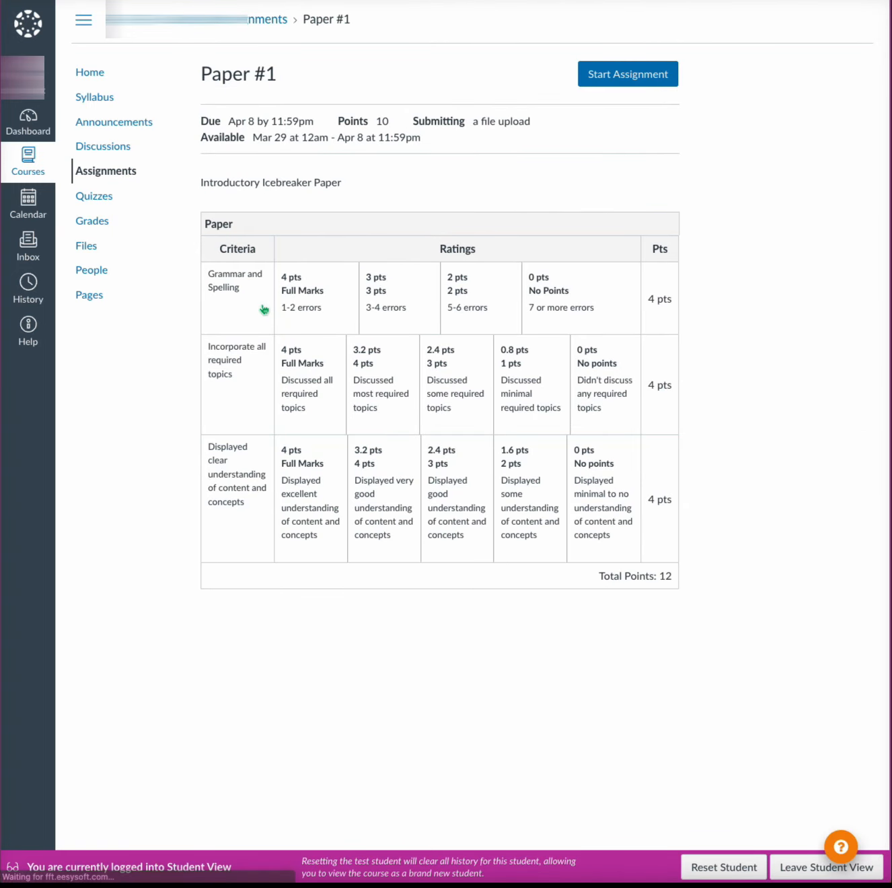
pyautogui.click(627, 81)
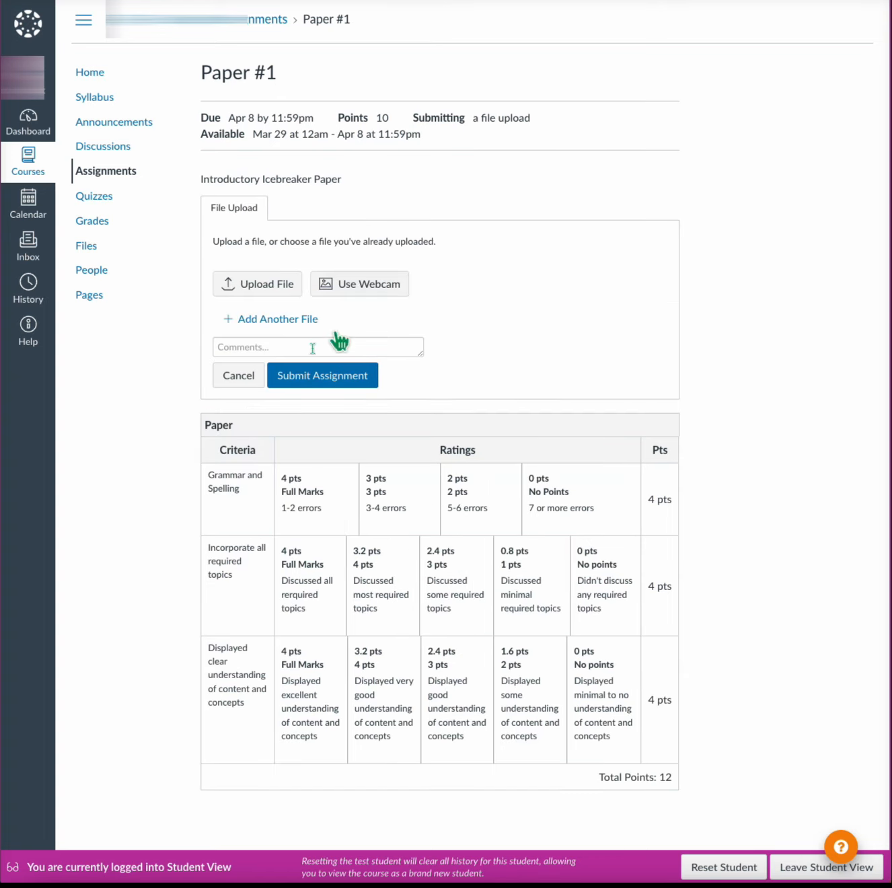
pyautogui.click(254, 285)
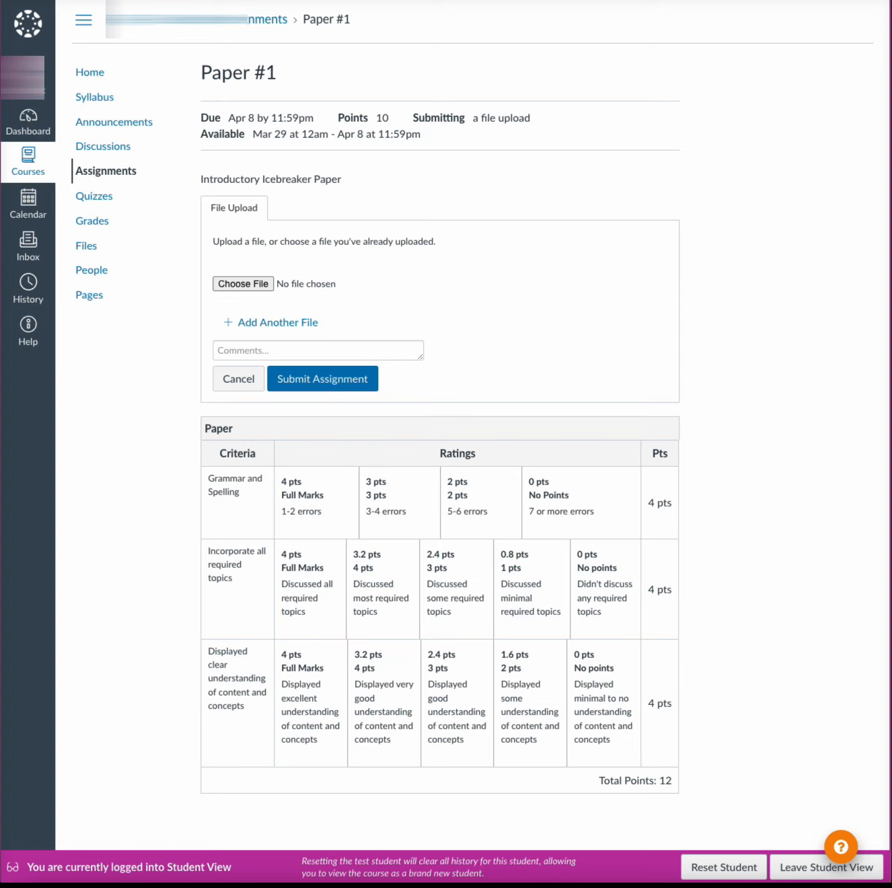
pyautogui.moveTo(537, 243); pyautogui.dragTo(326, 289)
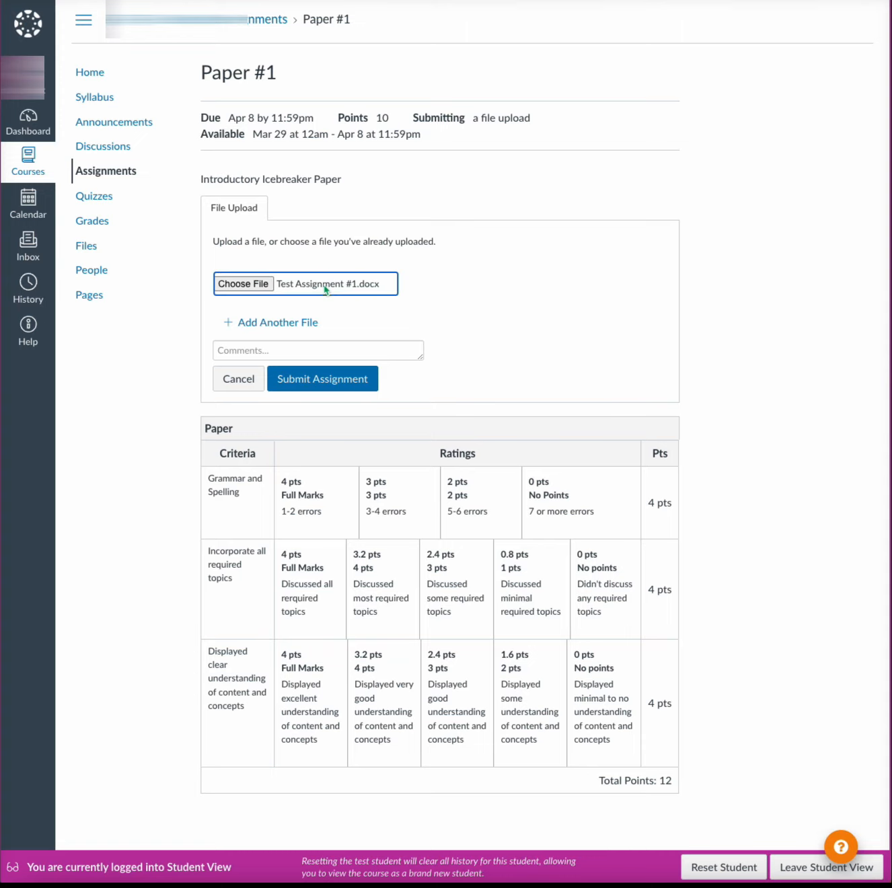
pyautogui.click(340, 384)
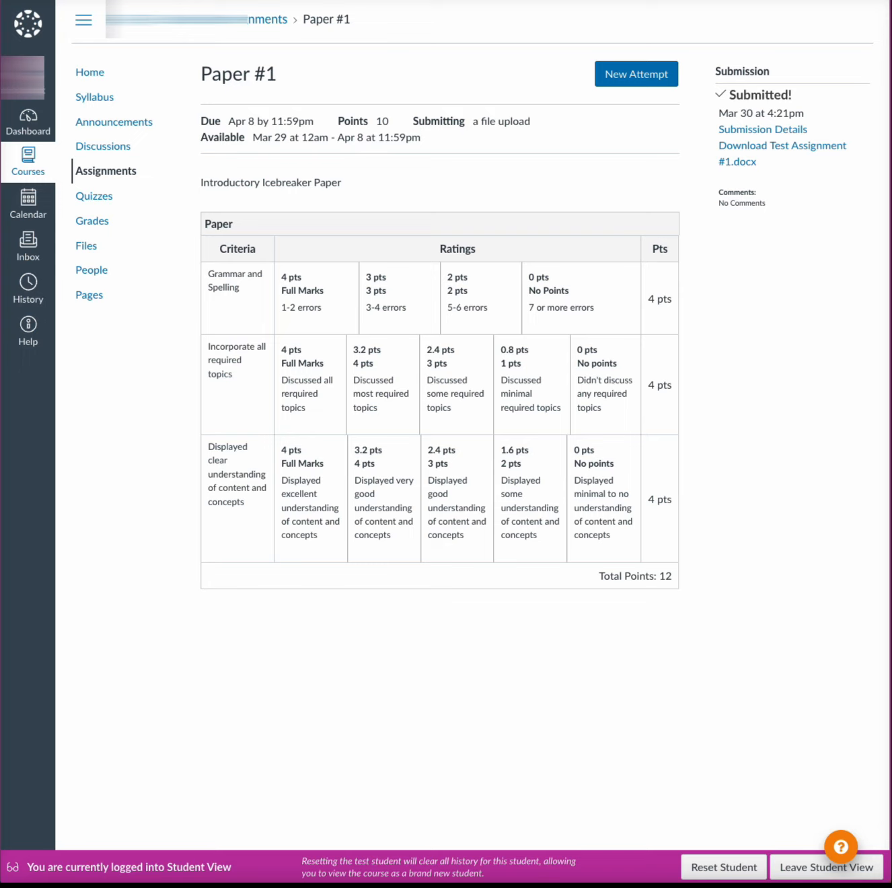
# - Leave Student View and open the Paper #1 submission in SpeedGrader
pyautogui.click(802, 873)
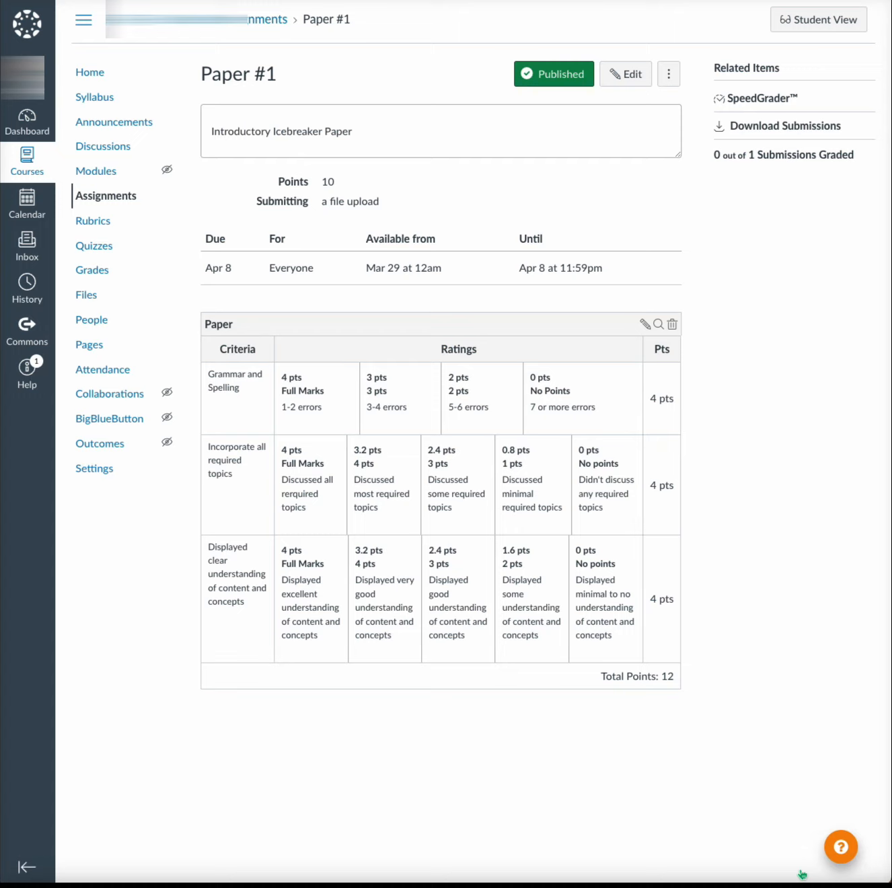
pyautogui.click(113, 201)
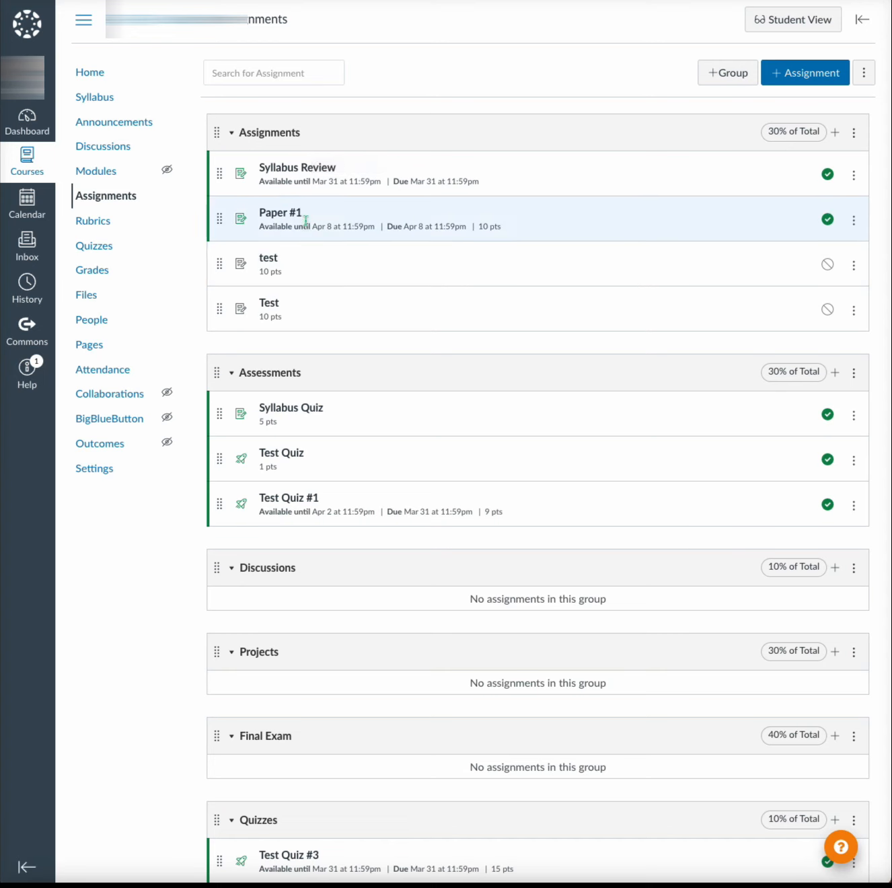
pyautogui.click(317, 222)
pyautogui.click(272, 214)
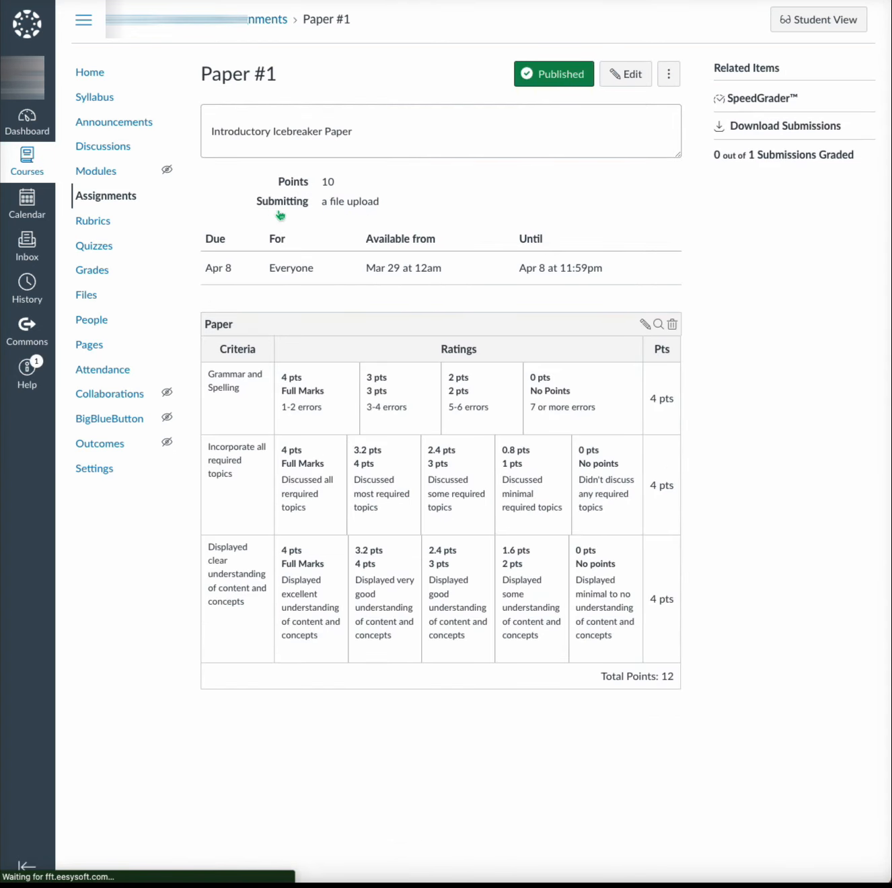
pyautogui.click(775, 99)
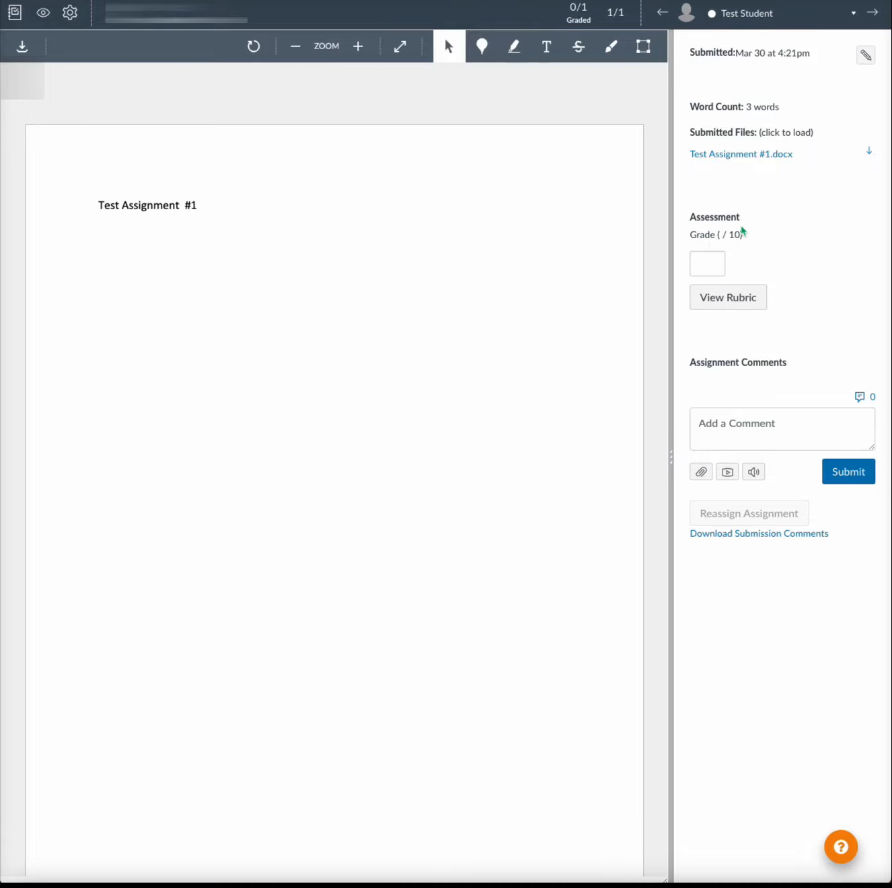
# - Award 4 points in the Paper rubric for each criterion: grammar and spelling, required topics, and understanding of content and concepts
pyautogui.click(746, 298)
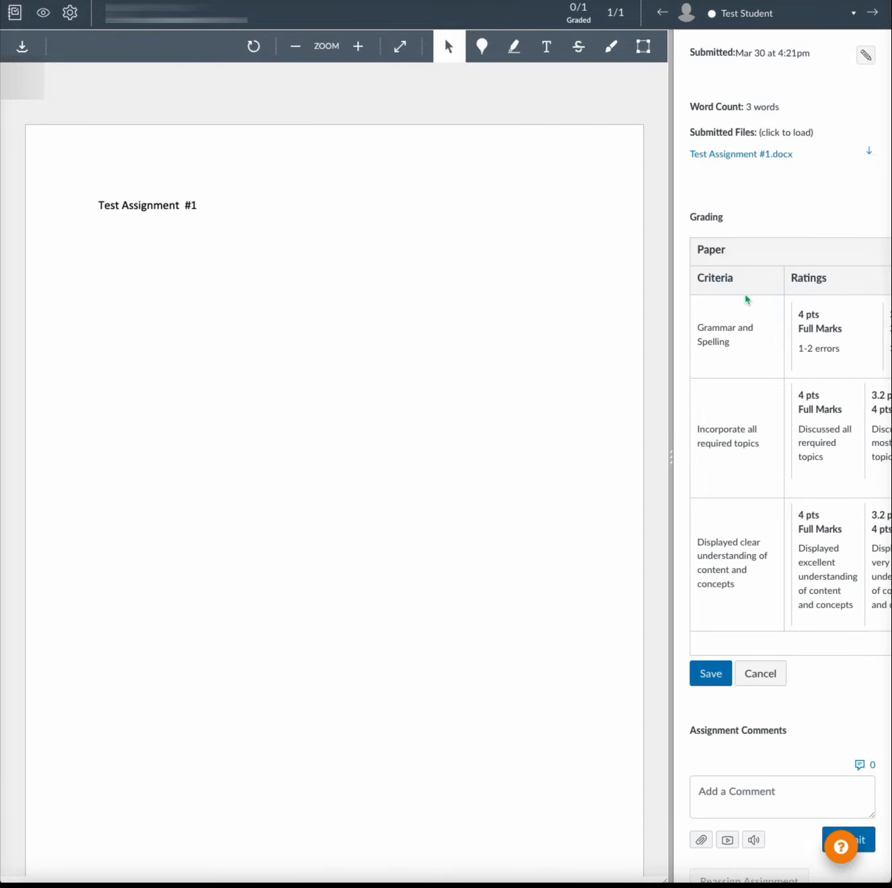
pyautogui.hscroll(5, 746, 299)
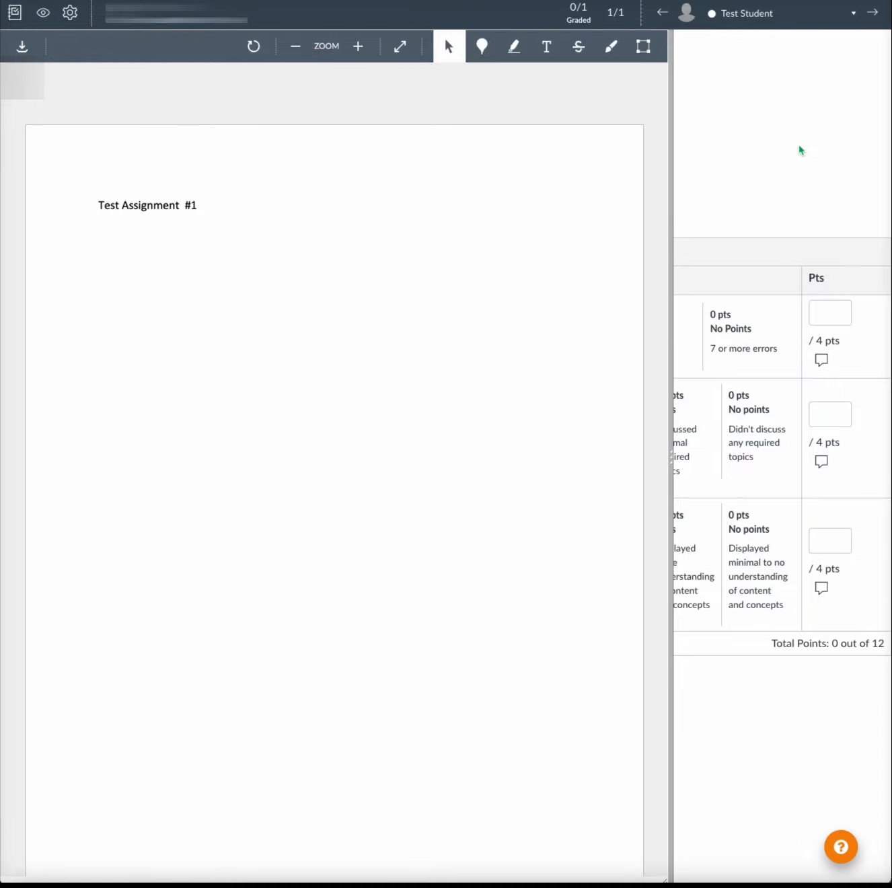
pyautogui.hscroll(-5, 712, 370)
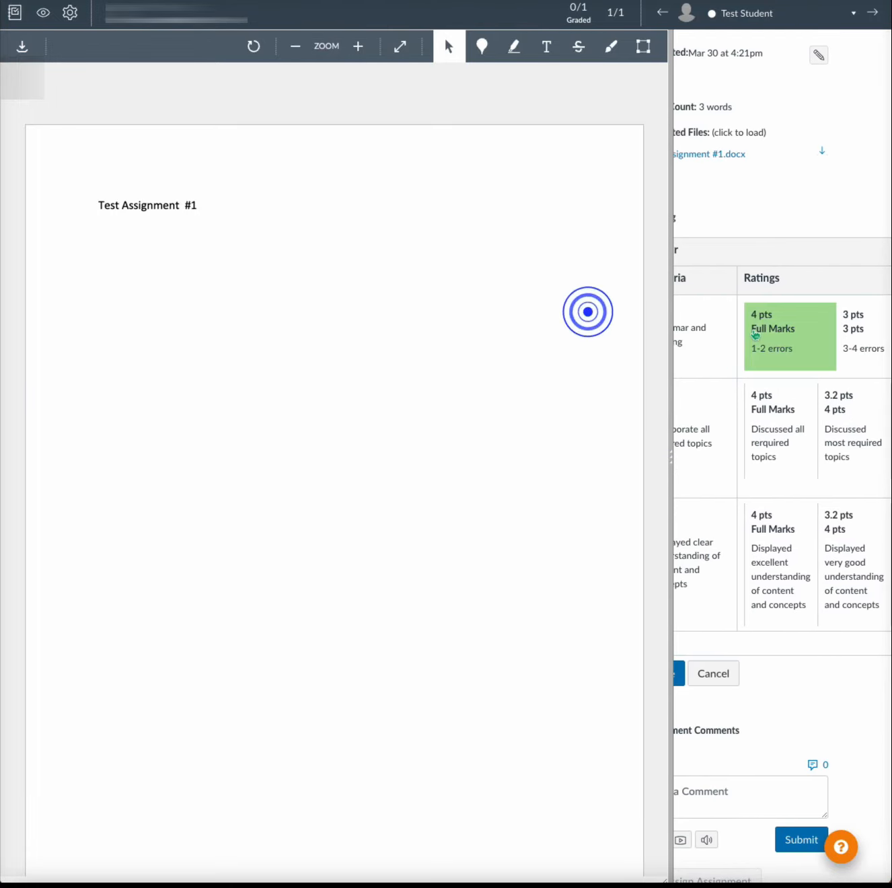
pyautogui.click(759, 417)
pyautogui.hscroll(-2, 759, 419)
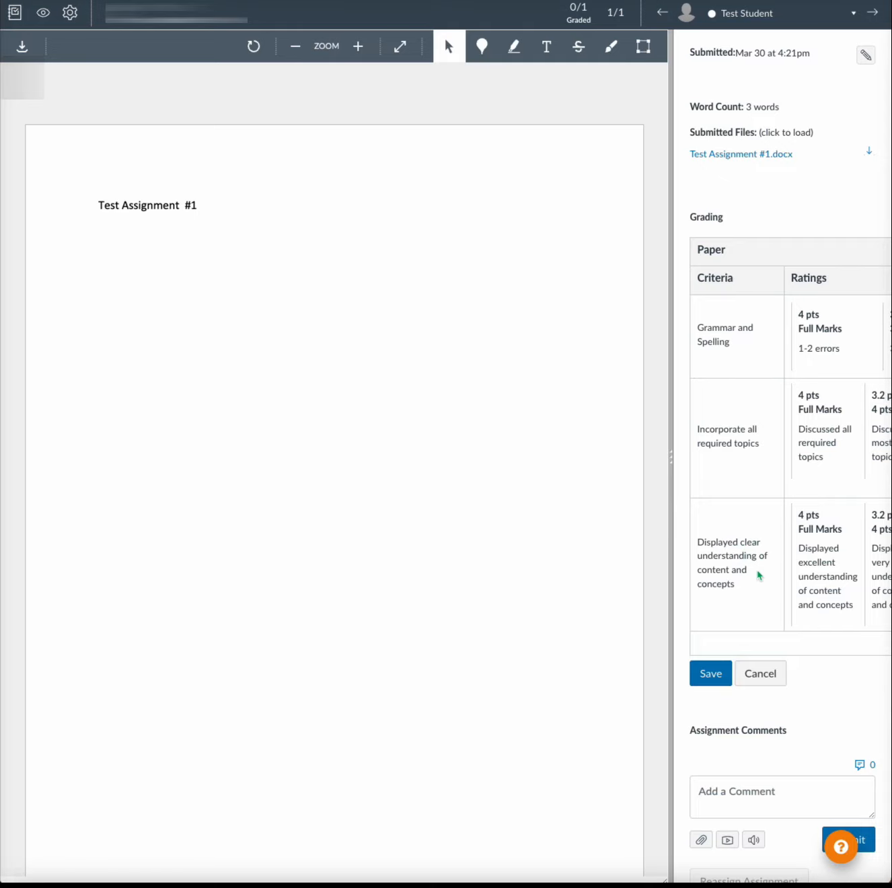
pyautogui.hscroll(6, 760, 578)
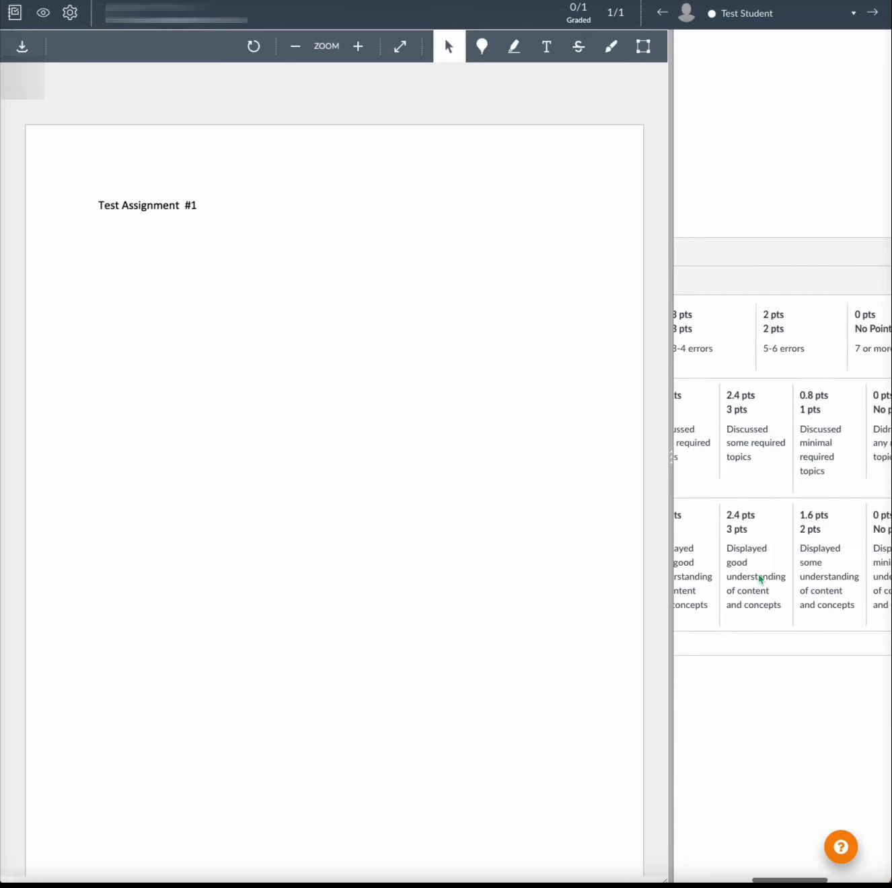
pyautogui.click(843, 311)
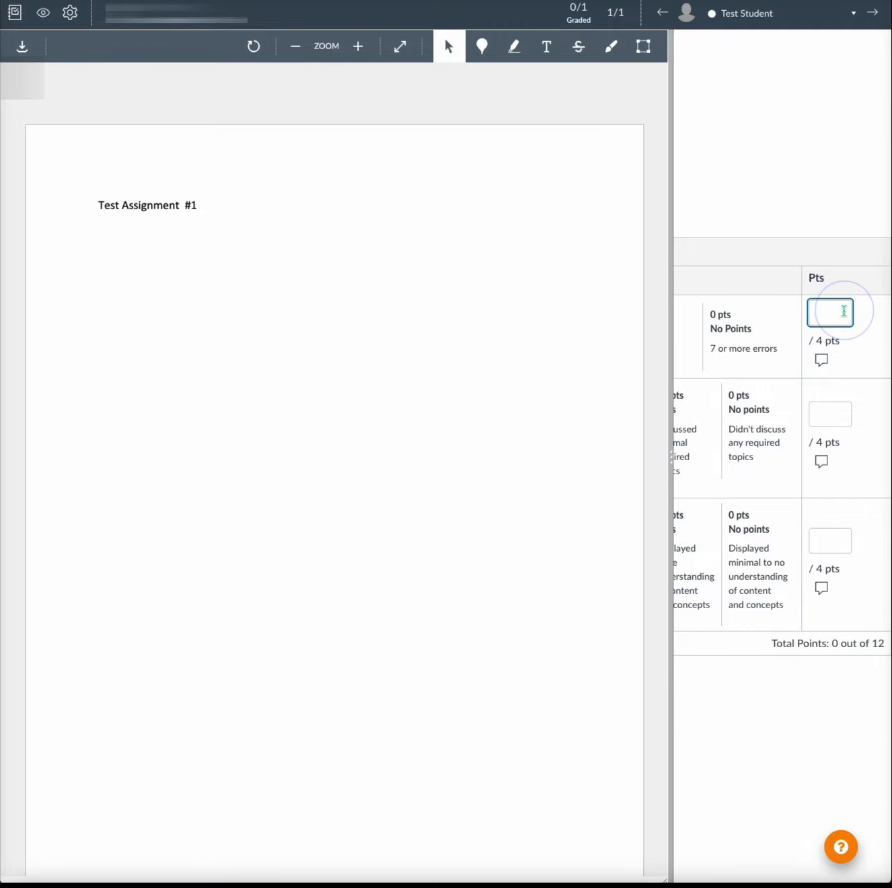
pyautogui.write('4')
pyautogui.click(836, 424)
pyautogui.write('4')
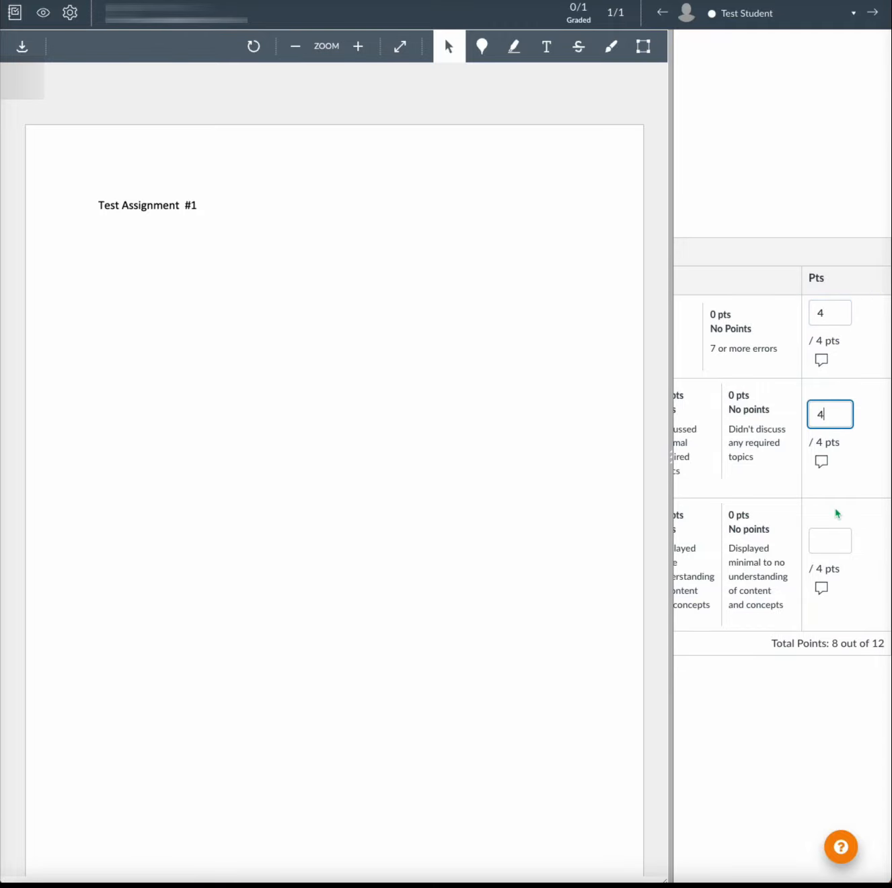
pyautogui.click(818, 546)
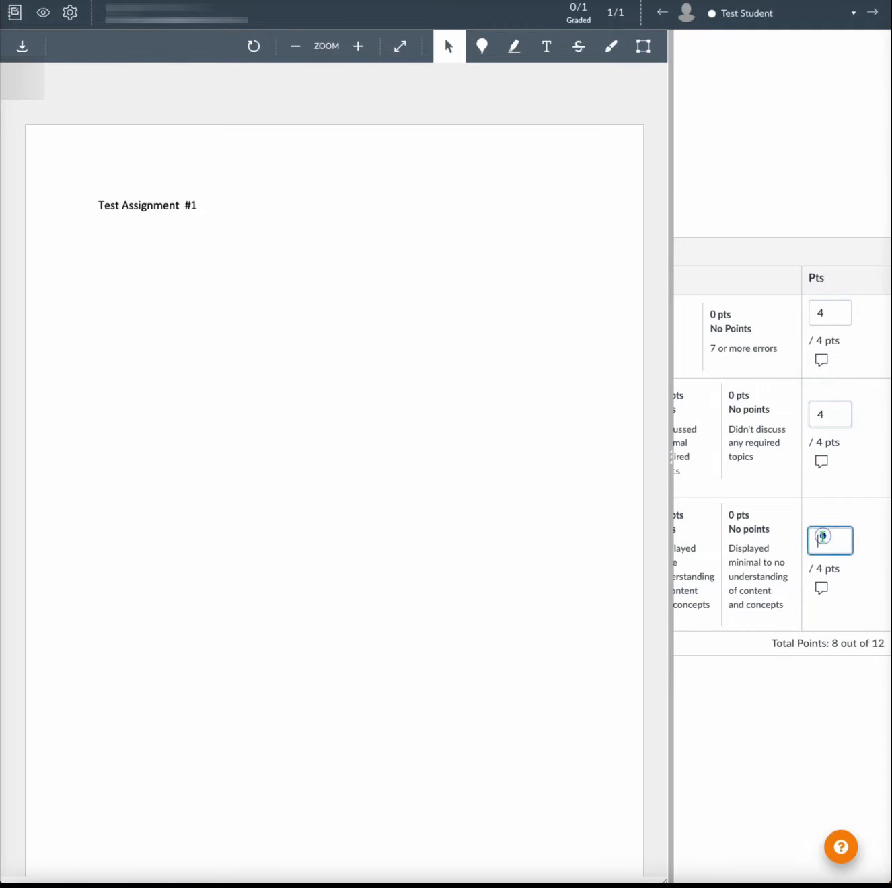
pyautogui.write('4')
pyautogui.click(844, 656)
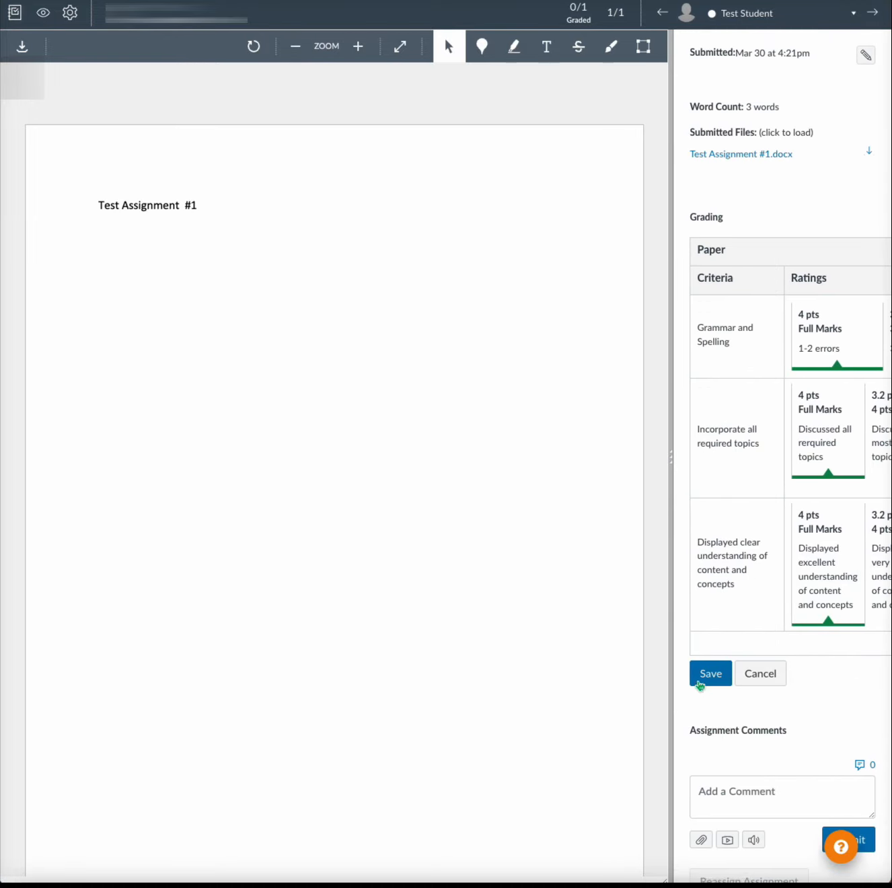
# - Write the assignment comment "Excellent work!" and save the rubric ratings
pyautogui.click(751, 792)
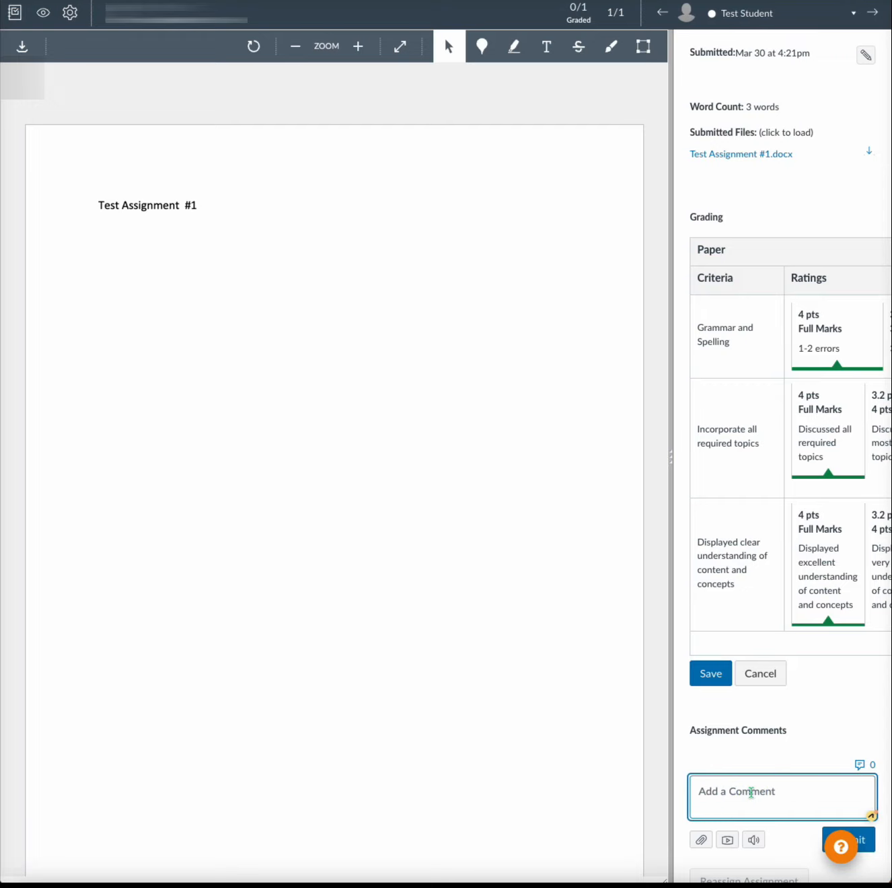
pyautogui.write('Ex')
pyautogui.write('cellent work!')
pyautogui.click(708, 673)
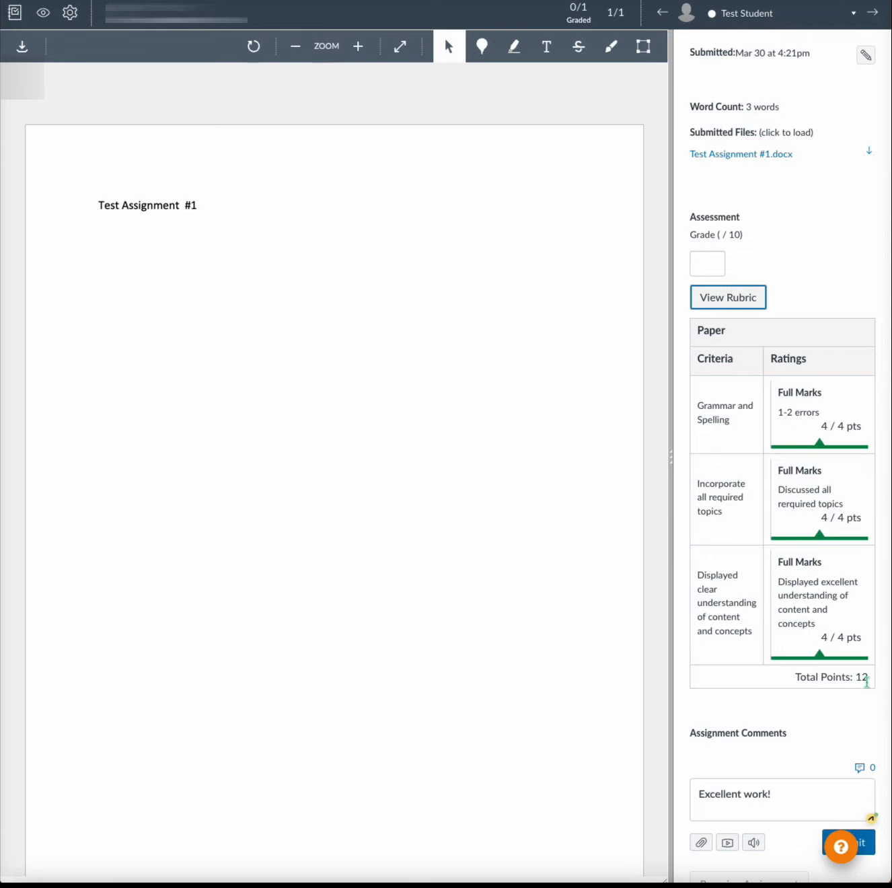
# - Enter a grade of 10 for the submission and submit the assignment comment
pyautogui.click(708, 260)
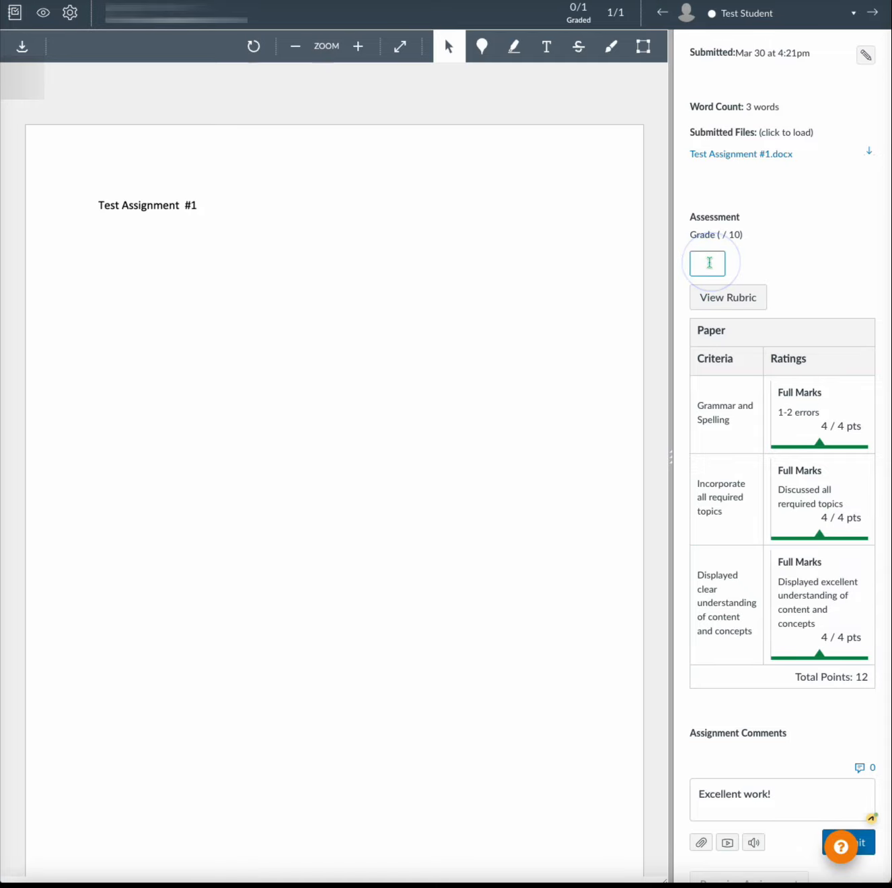
pyautogui.write('10')
pyautogui.click(816, 272)
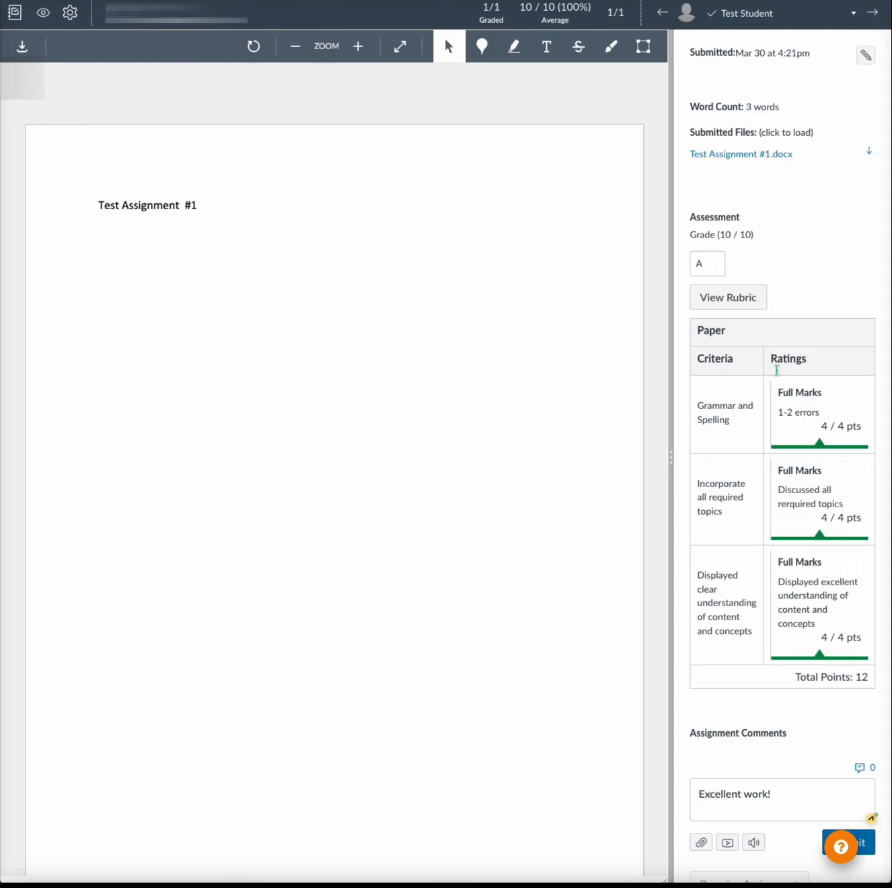
pyautogui.click(585, 21)
pyautogui.click(866, 840)
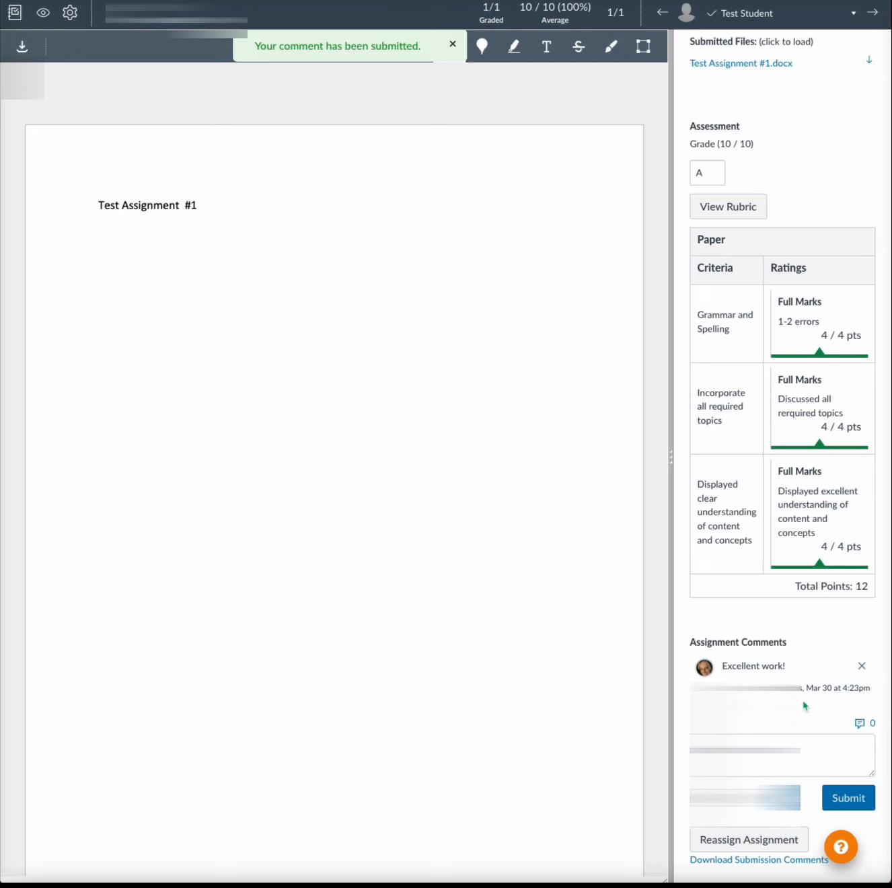
pyautogui.click(855, 699)
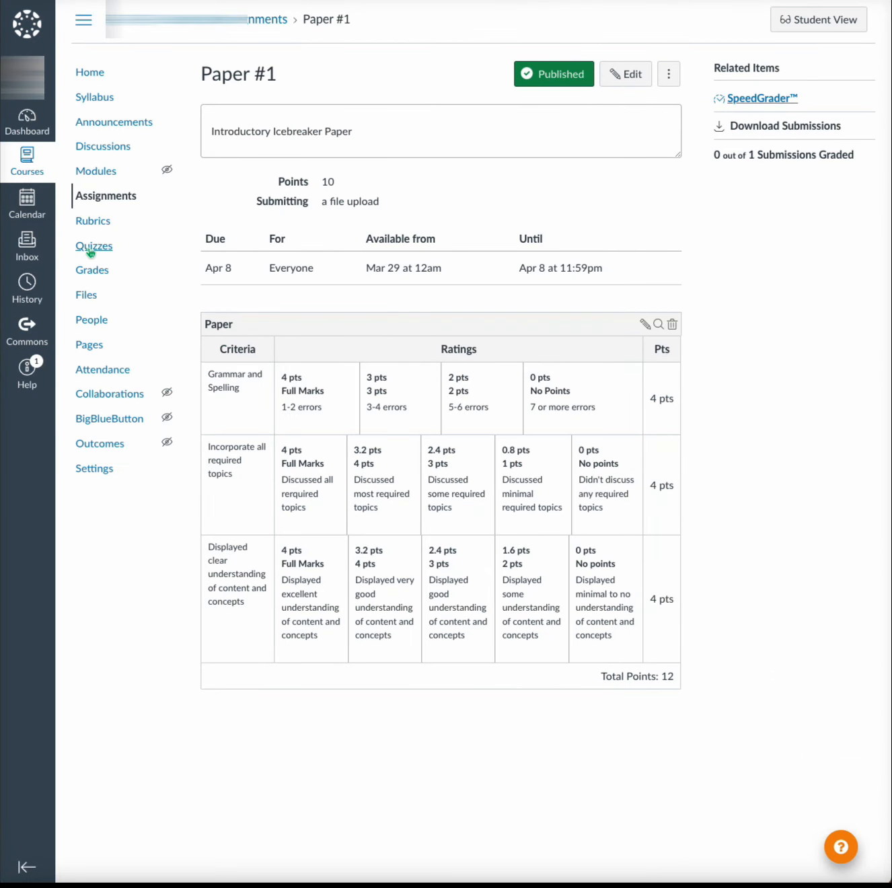
# - Switch the course grades from Individual View to Gradebook and examine the test student's assignment and group scores
pyautogui.click(115, 195)
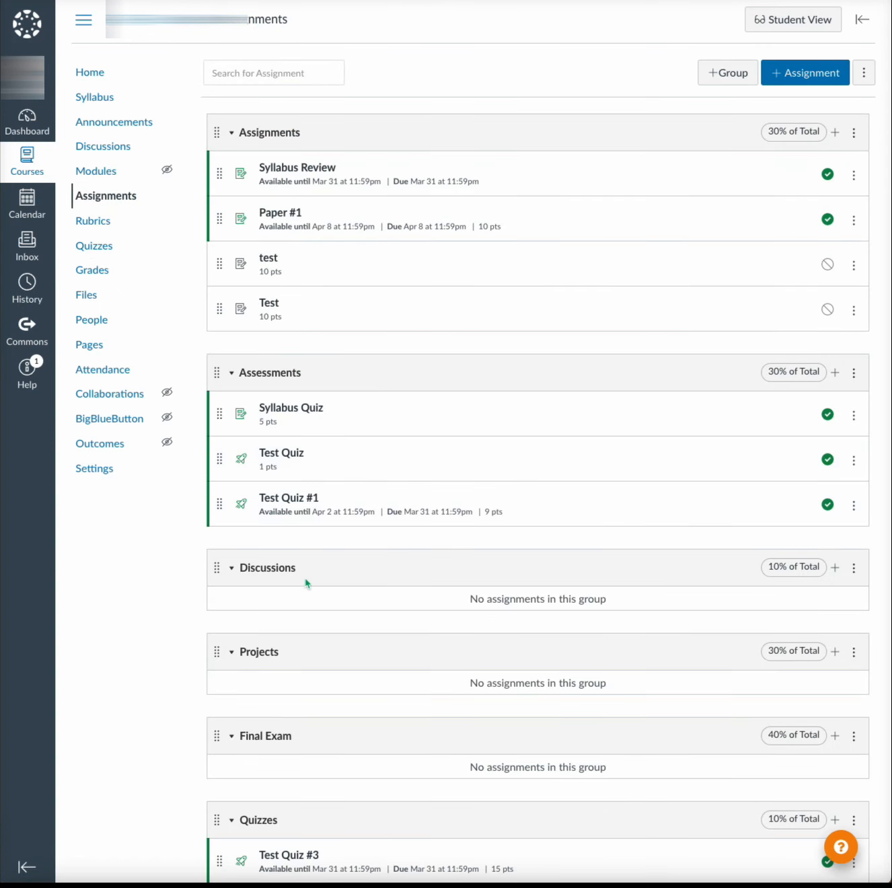
pyautogui.scroll(-3, 306, 590)
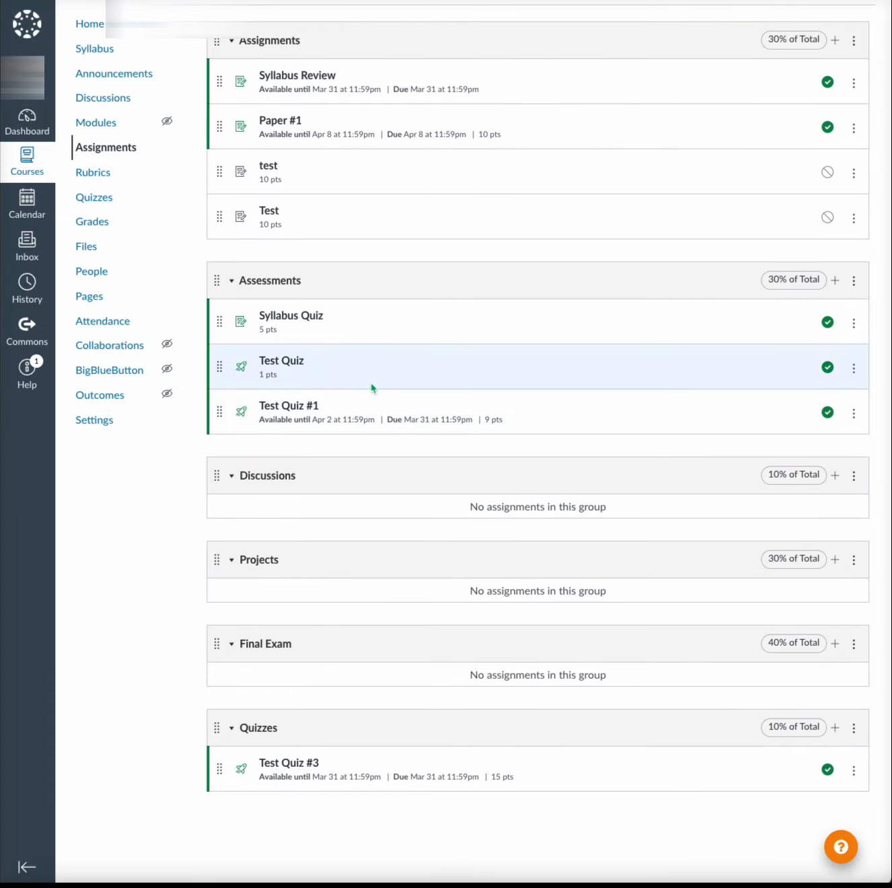
pyautogui.click(91, 223)
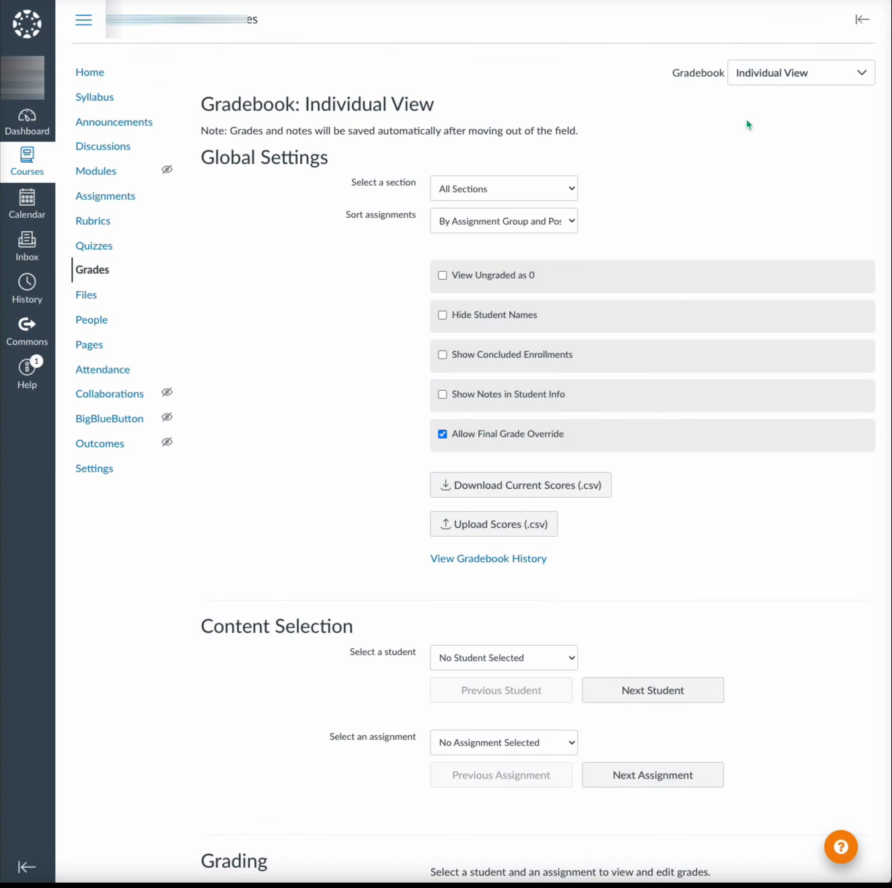
pyautogui.click(849, 73)
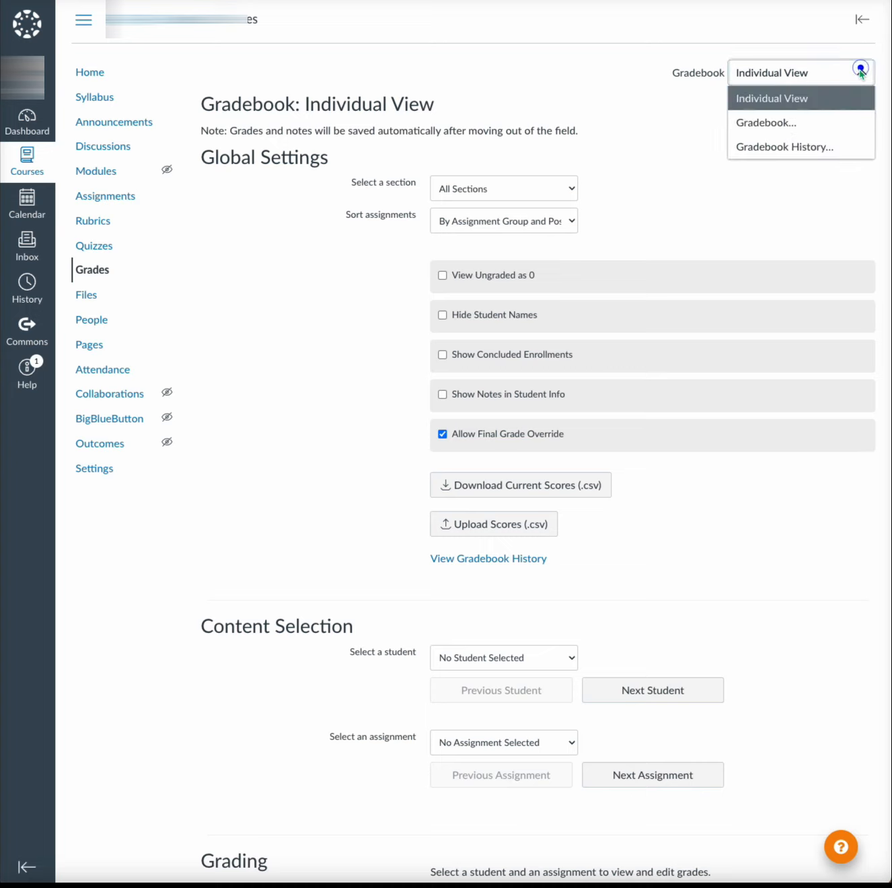
pyautogui.click(780, 123)
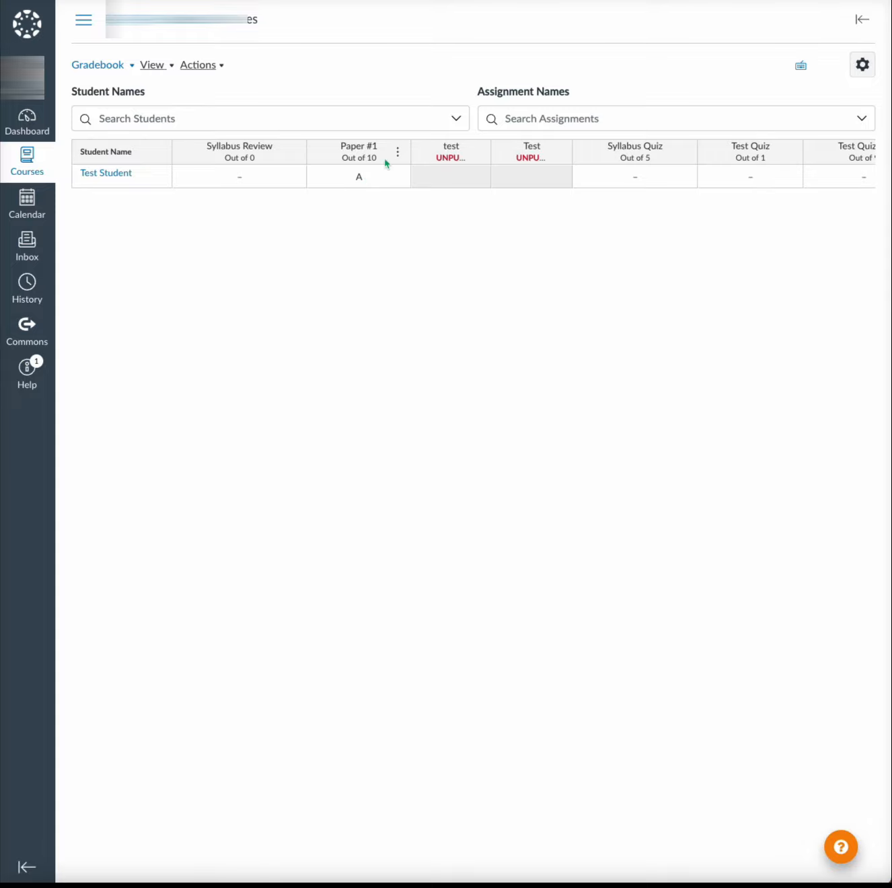
pyautogui.hscroll(4, 673, 170)
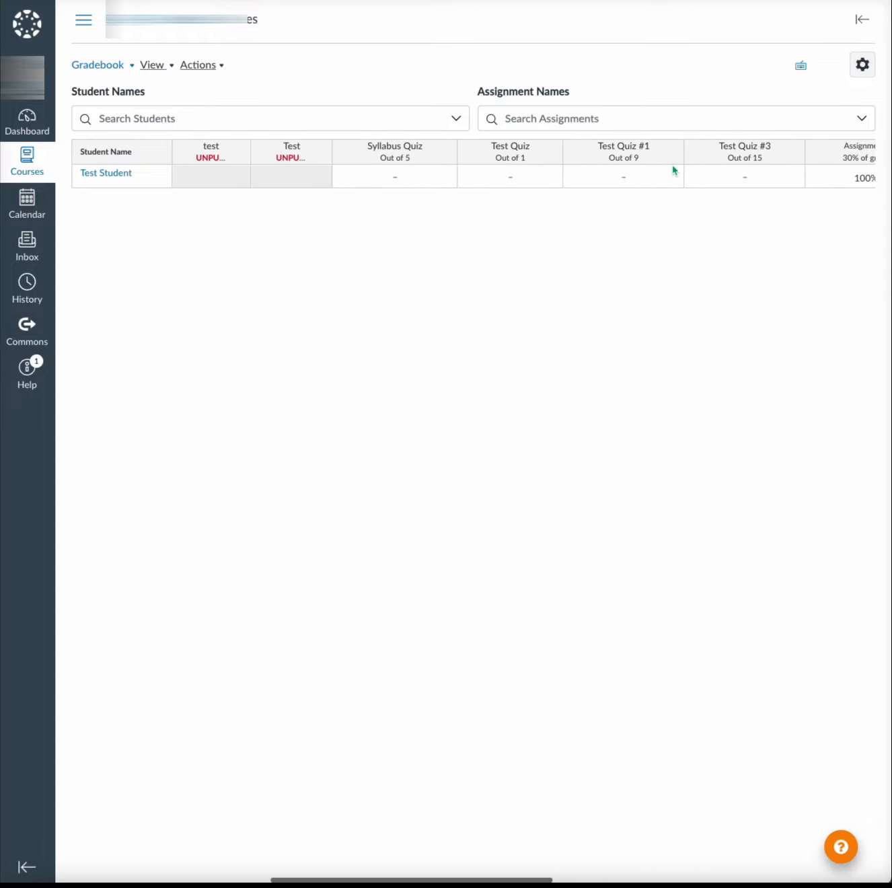
pyautogui.hscroll(5, 673, 170)
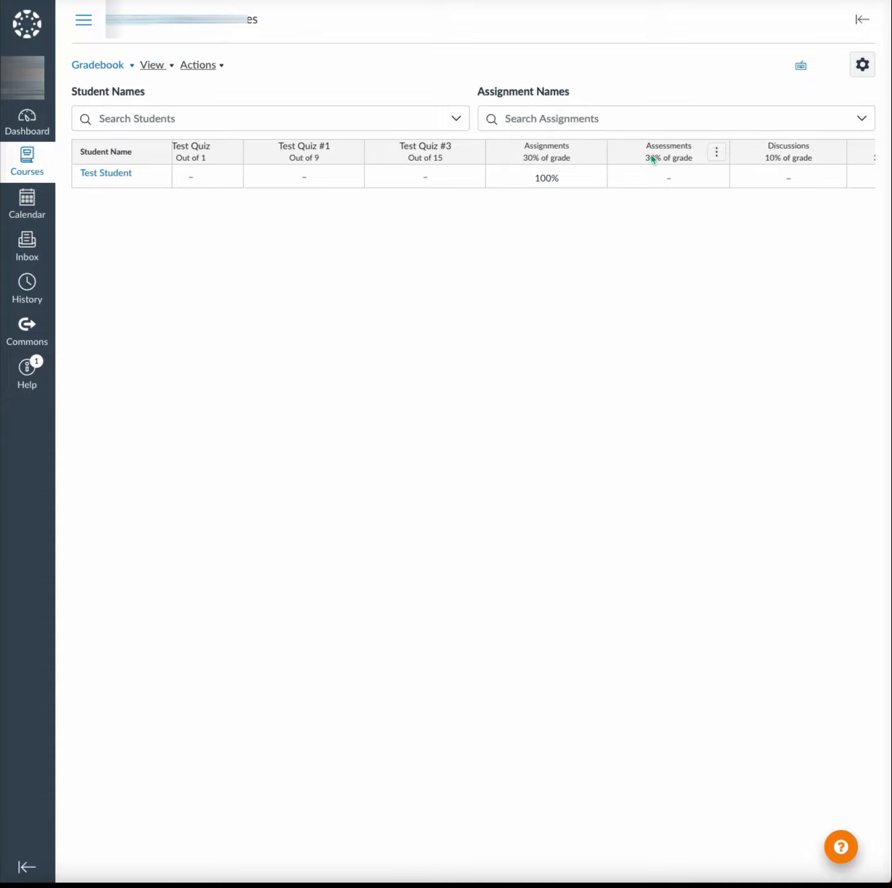
pyautogui.hscroll(-5, 651, 160)
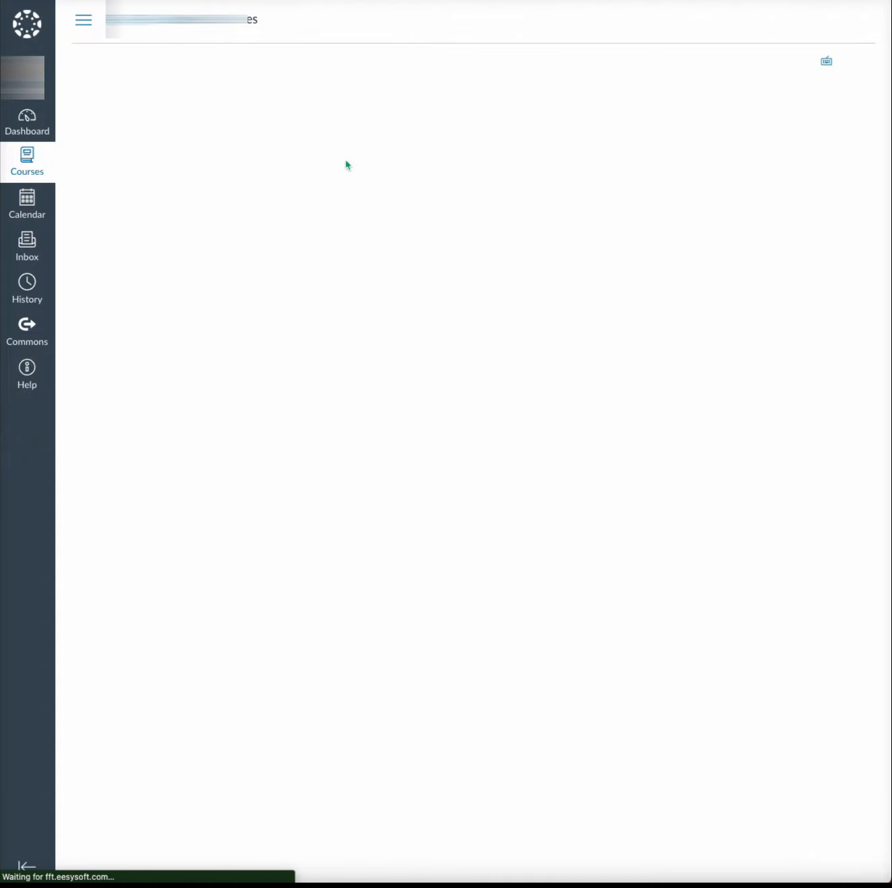
# - Go to the course assignments, enter Student View, and start taking Test Quiz #3
pyautogui.hscroll(7, 721, 258)
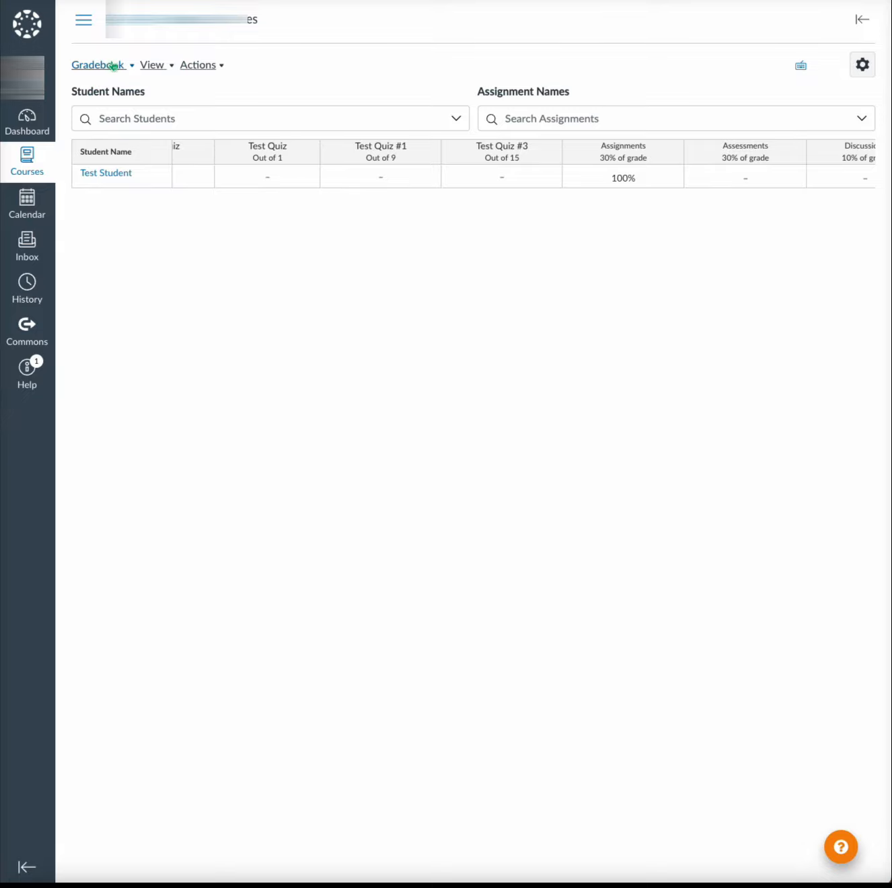
pyautogui.click(87, 20)
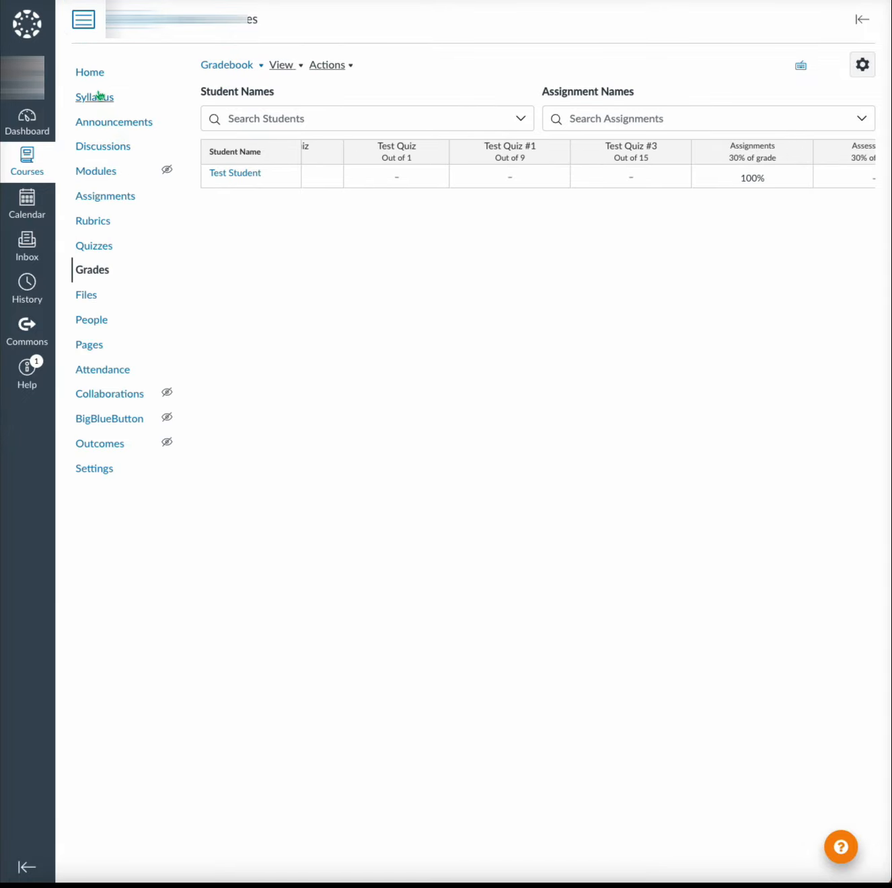
pyautogui.click(100, 196)
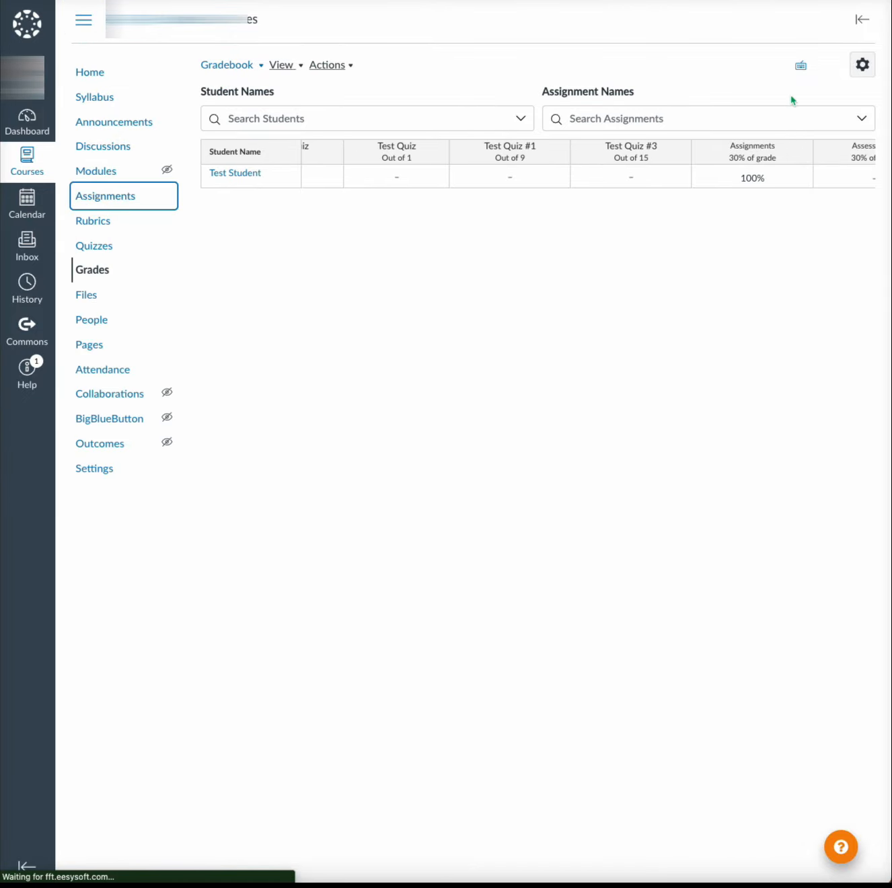
pyautogui.click(816, 18)
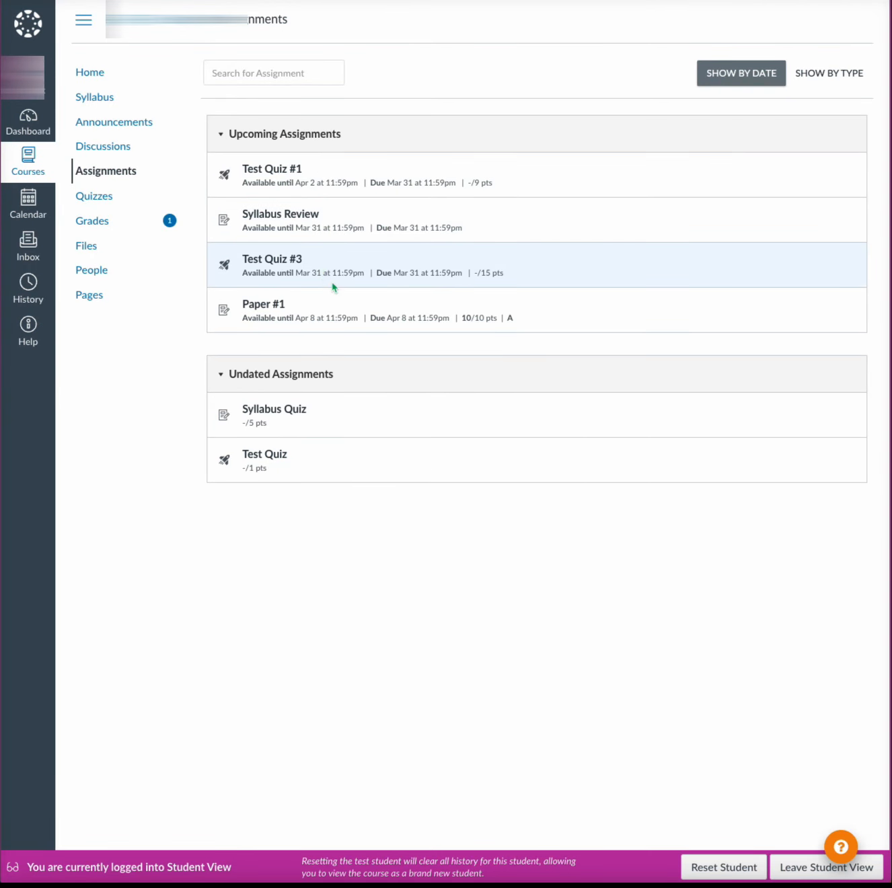
pyautogui.click(283, 262)
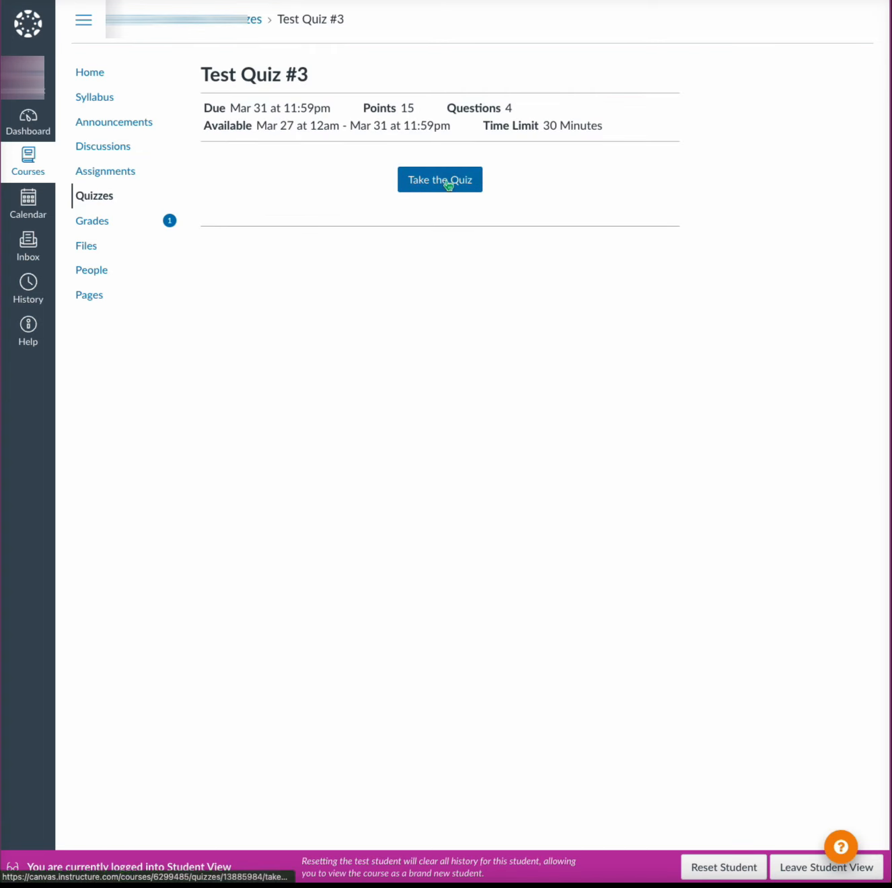
pyautogui.click(446, 181)
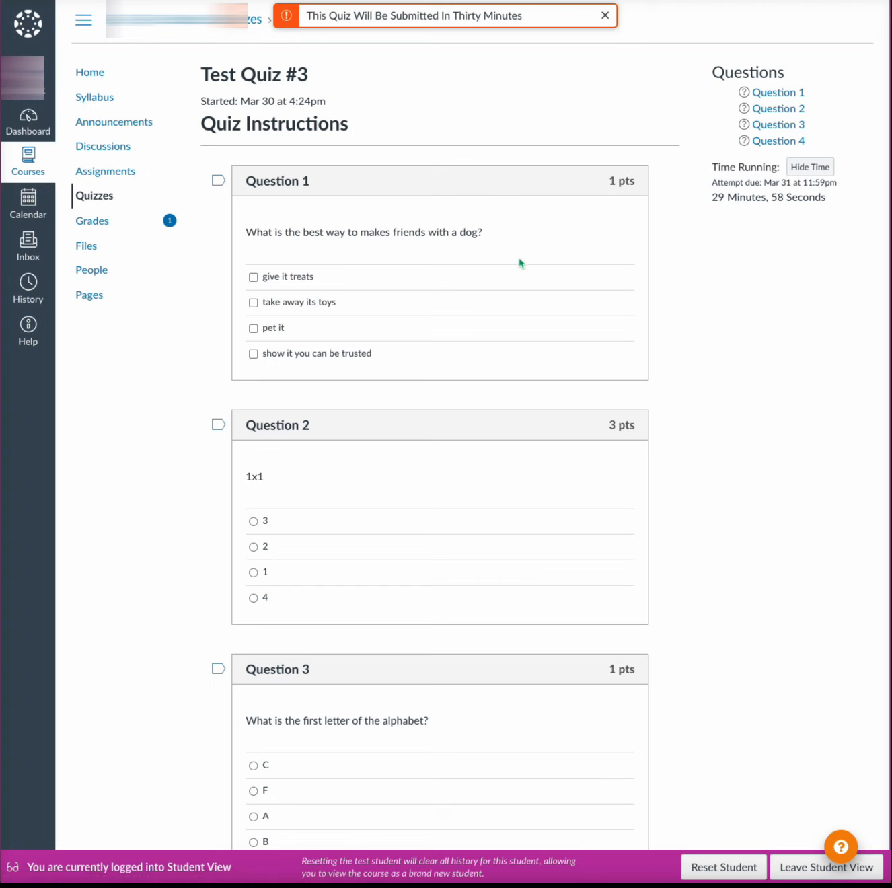
# - Answer Question 1 with "give it treats", "pet it", and "show it you can be trusted"
pyautogui.click(254, 277)
pyautogui.click(254, 328)
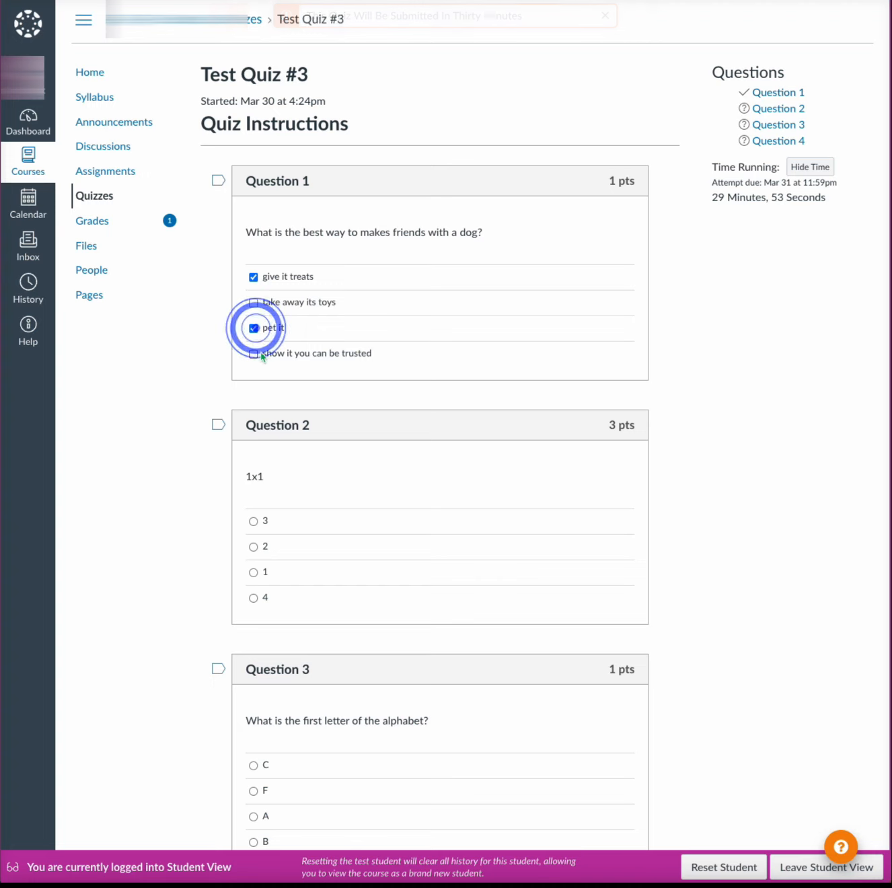
pyautogui.click(253, 354)
# - Answer Question 2 (1x1) with 1 and Question 3 (first letter of the alphabet) with A
pyautogui.scroll(-2, 527, 394)
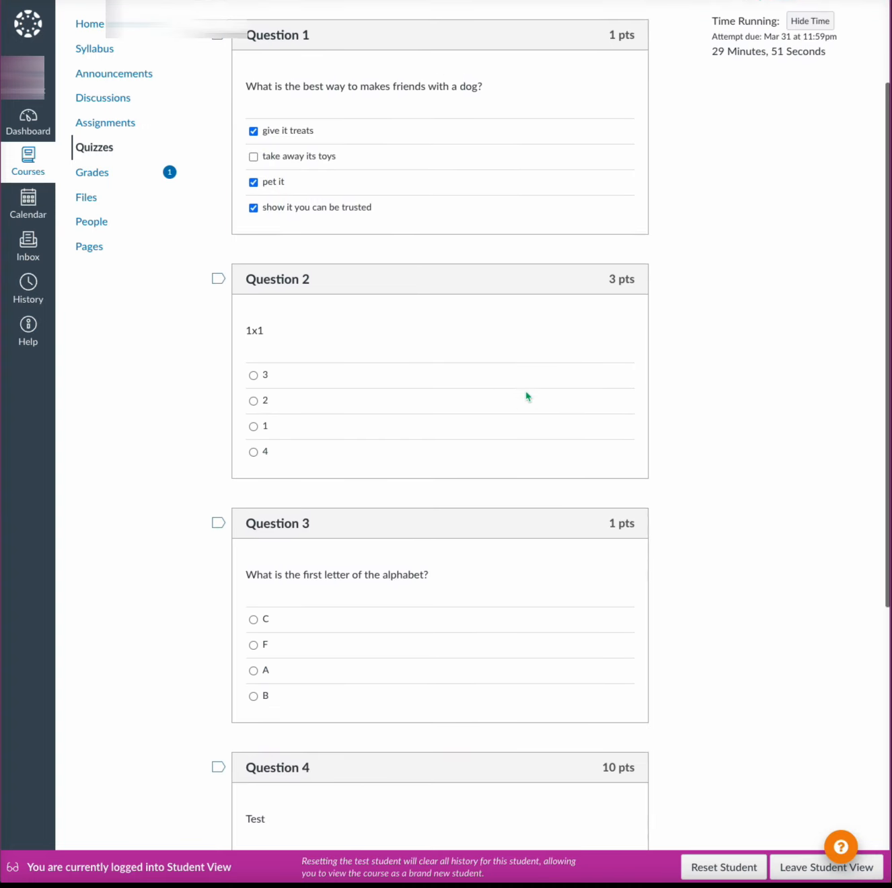
pyautogui.click(253, 403)
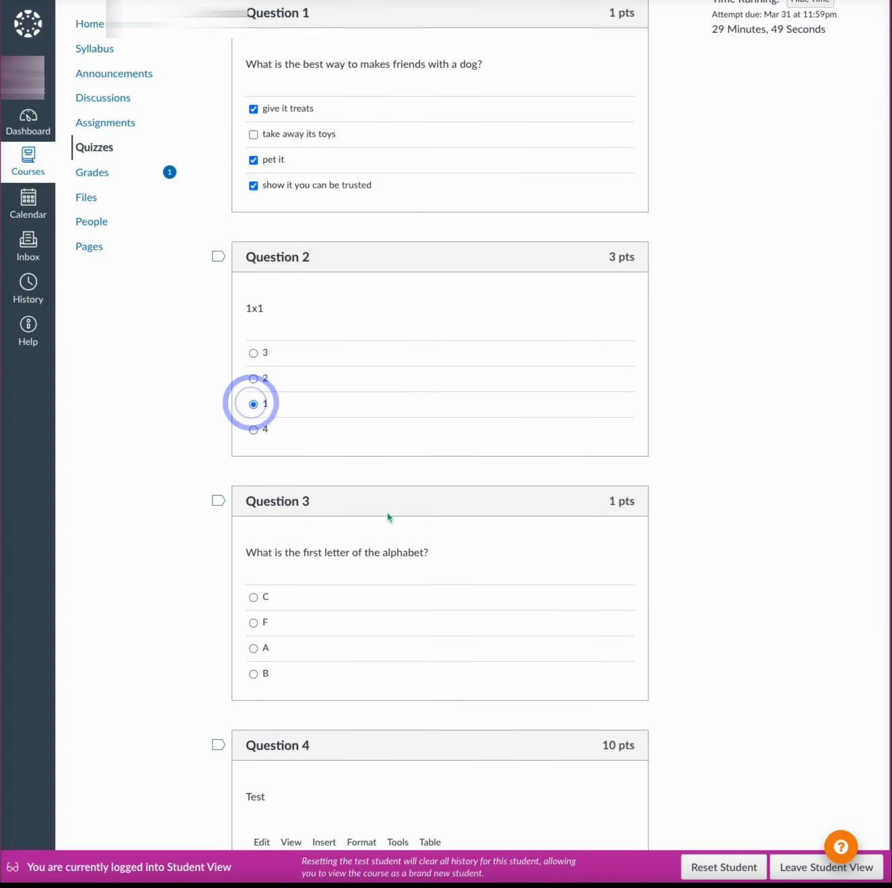
pyautogui.scroll(-4, 390, 518)
pyautogui.click(253, 367)
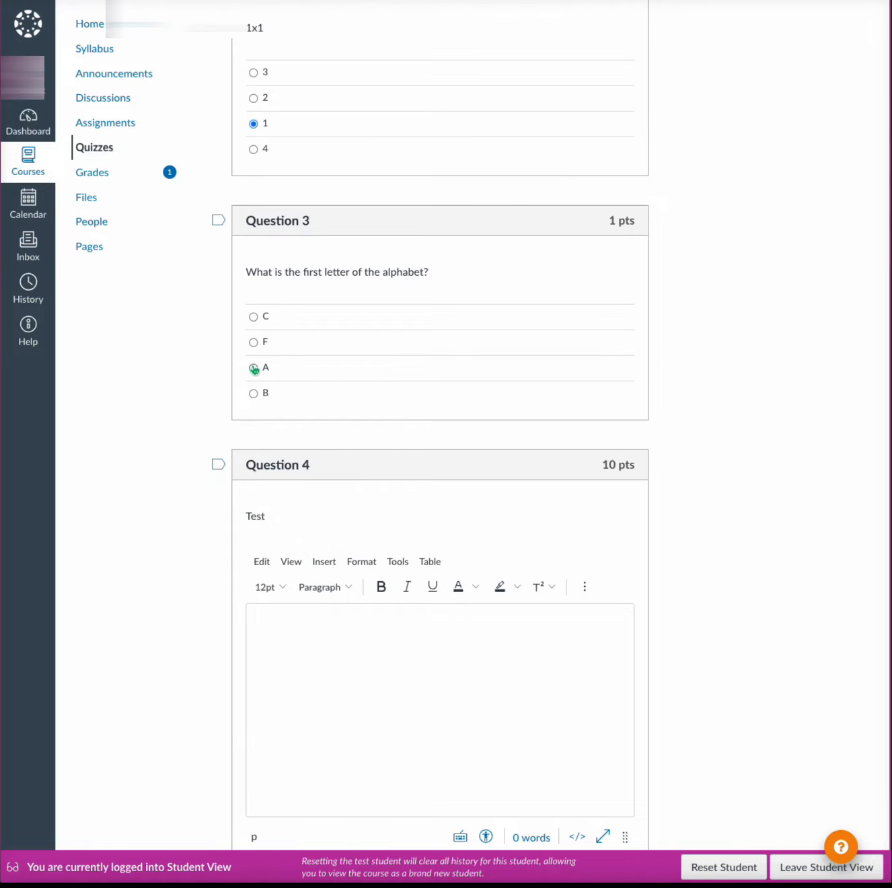
# - Write "Test" as the answer to Question 4 and submit the quiz
pyautogui.scroll(-1, 459, 644)
pyautogui.scroll(-1, 458, 644)
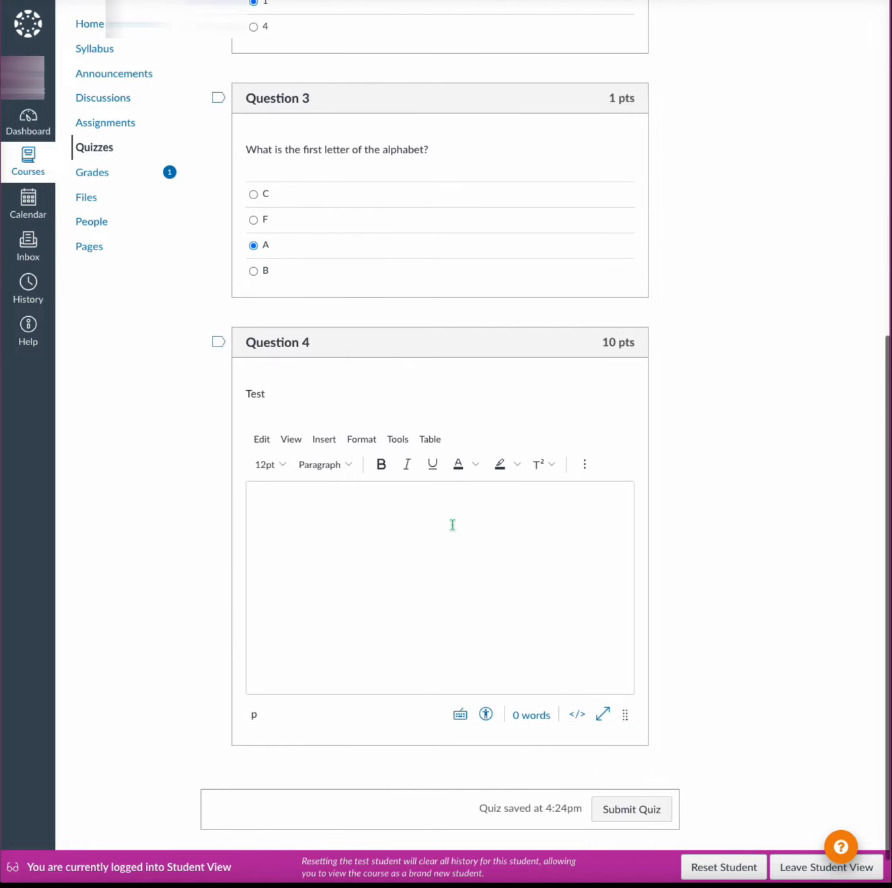
pyautogui.click(453, 524)
pyautogui.write('Test')
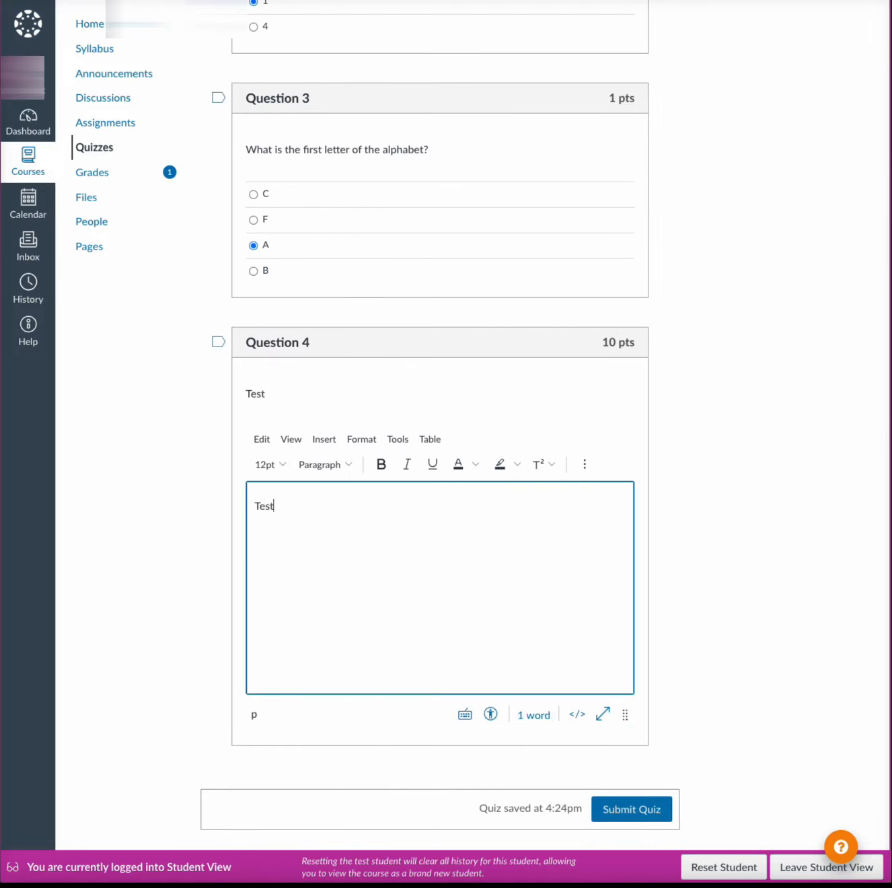
pyautogui.click(654, 816)
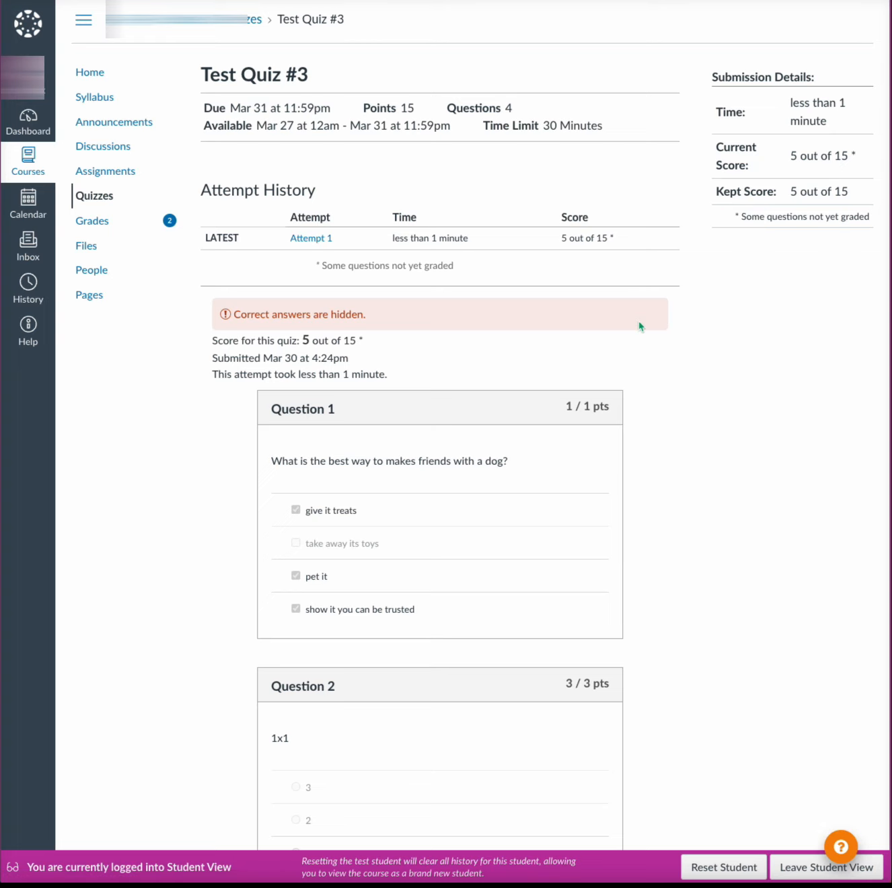
# - Review the submitted quiz's score and question results, and leave Student View
pyautogui.scroll(-1, 639, 327)
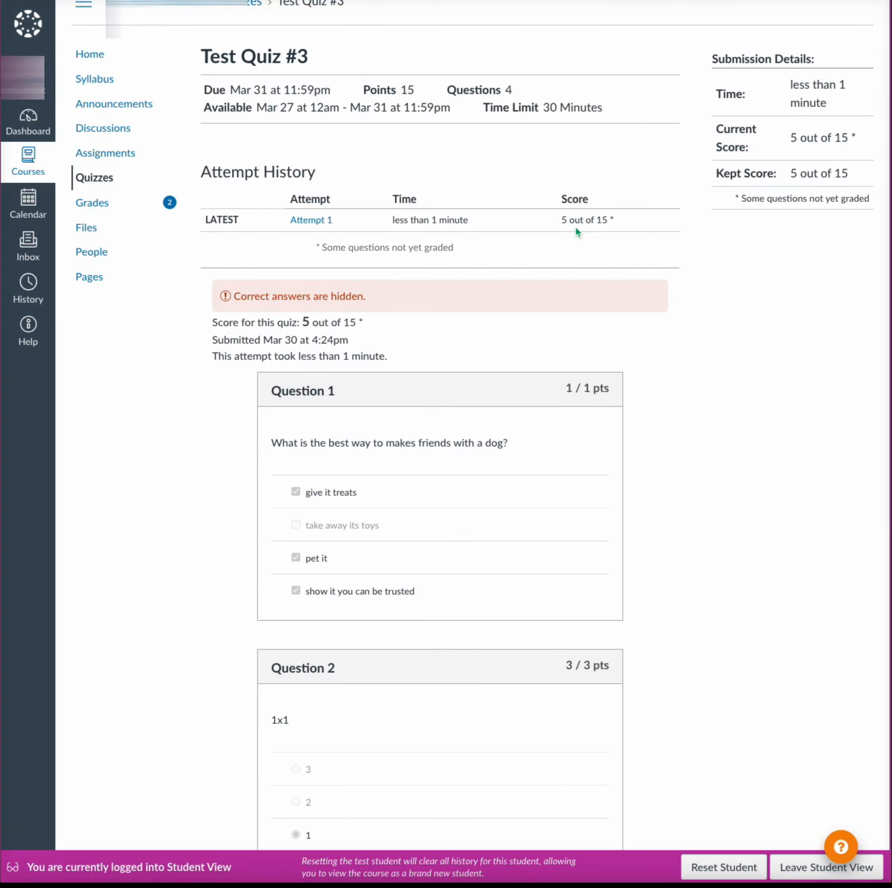
pyautogui.scroll(-9, 697, 429)
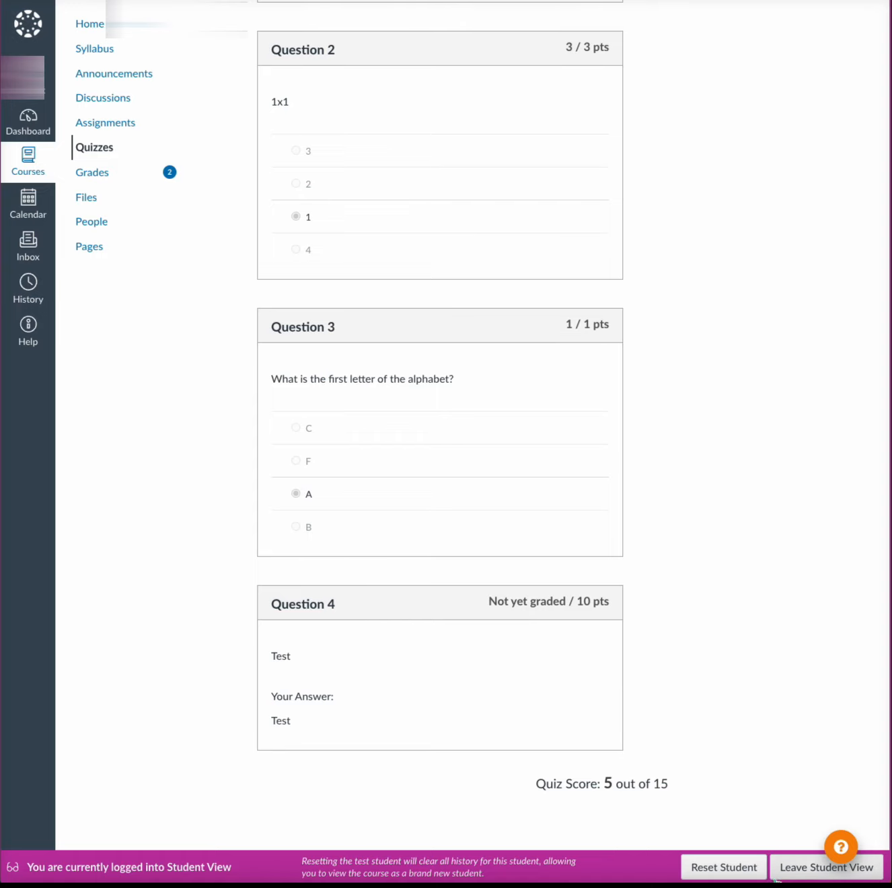
pyautogui.click(805, 861)
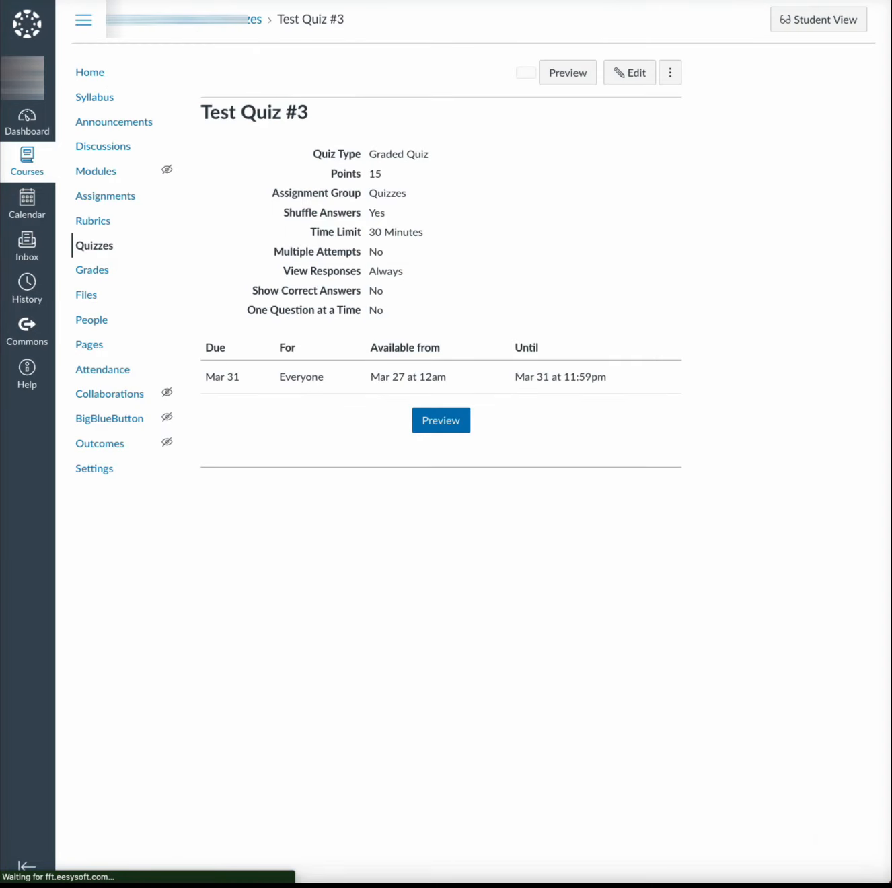
# - Open the course grades and inspect the test student's Test Quiz #3 entry without editing it
pyautogui.click(93, 271)
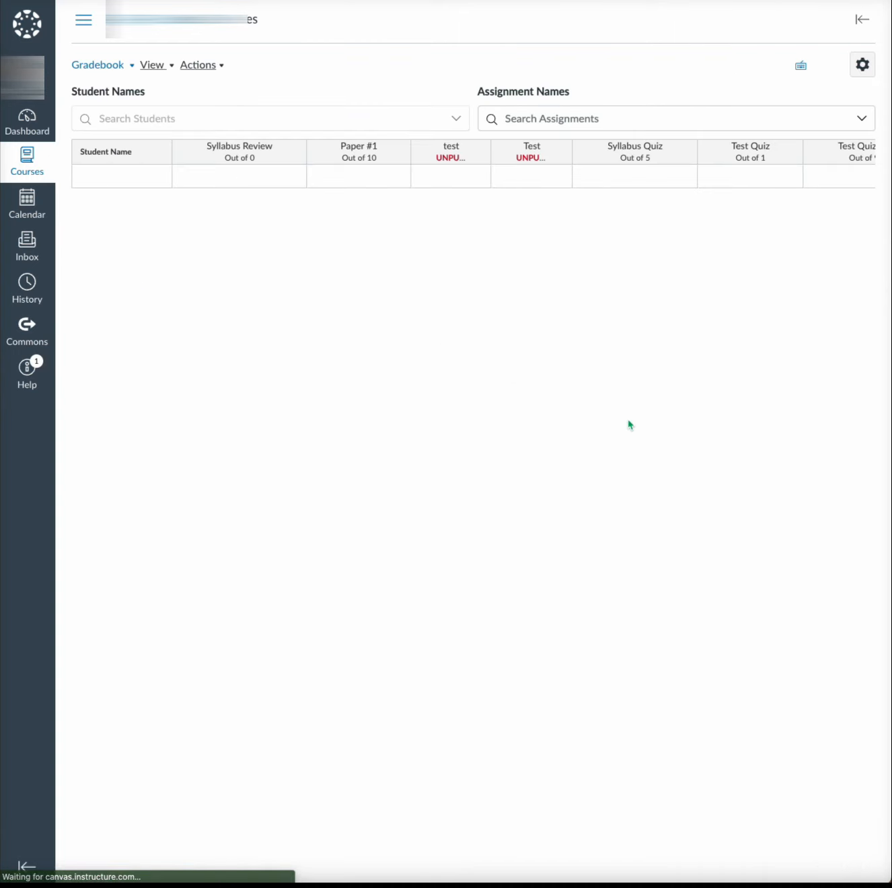
pyautogui.hscroll(5, 788, 172)
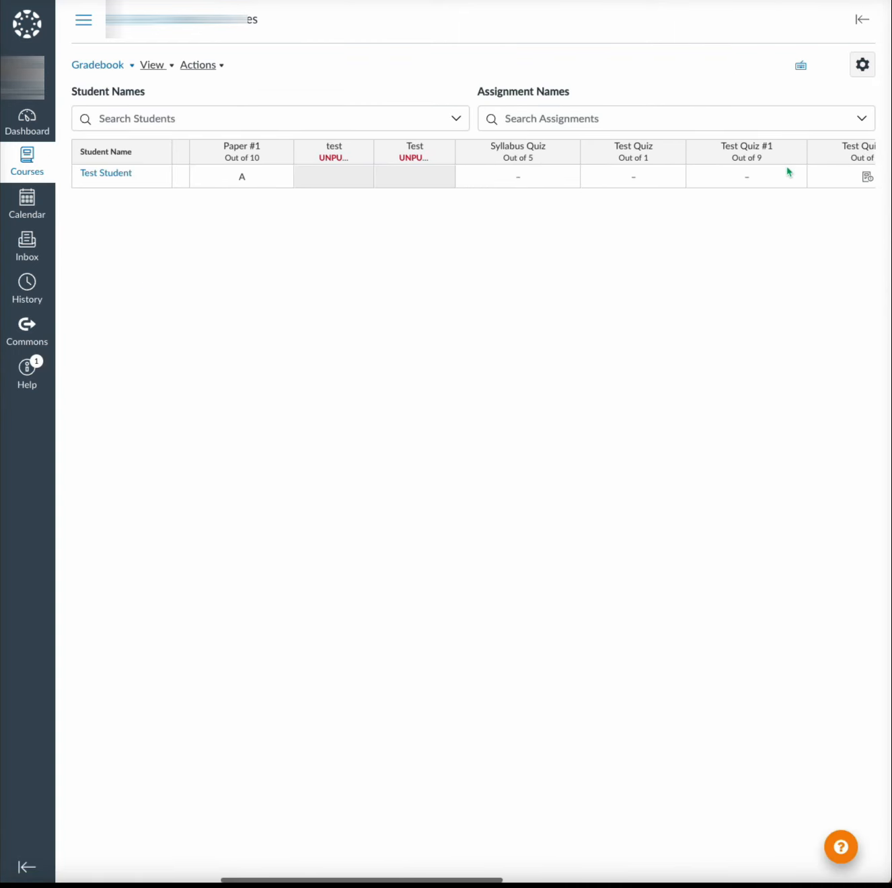
pyautogui.hscroll(5, 783, 172)
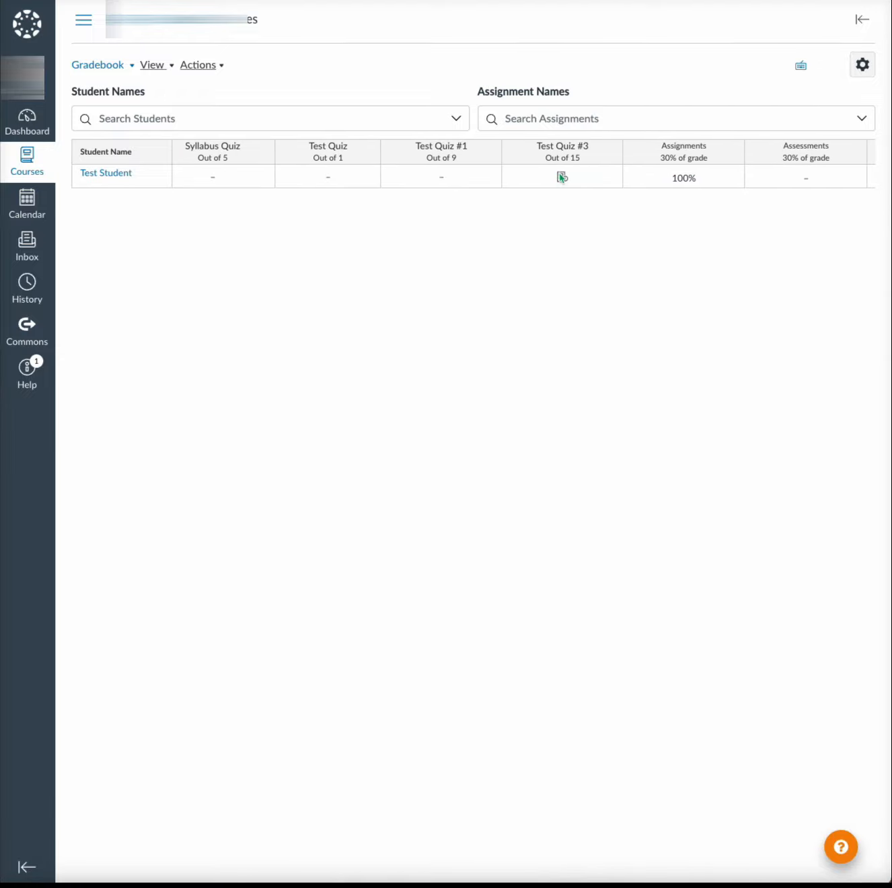
pyautogui.click(562, 178)
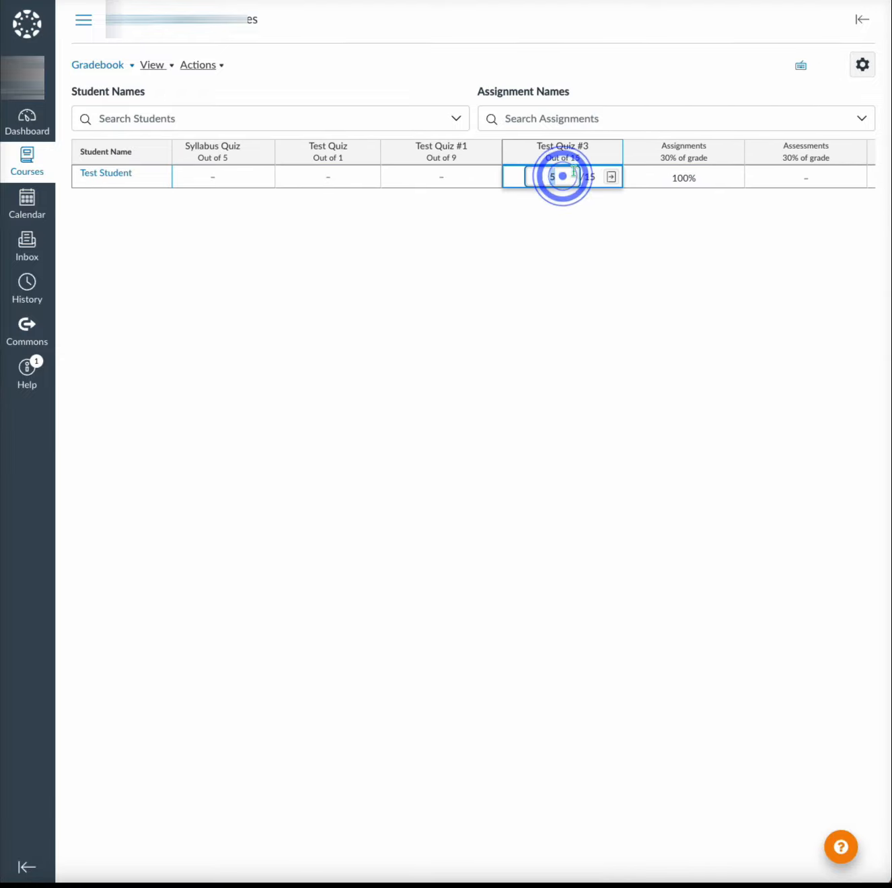
pyautogui.click(577, 237)
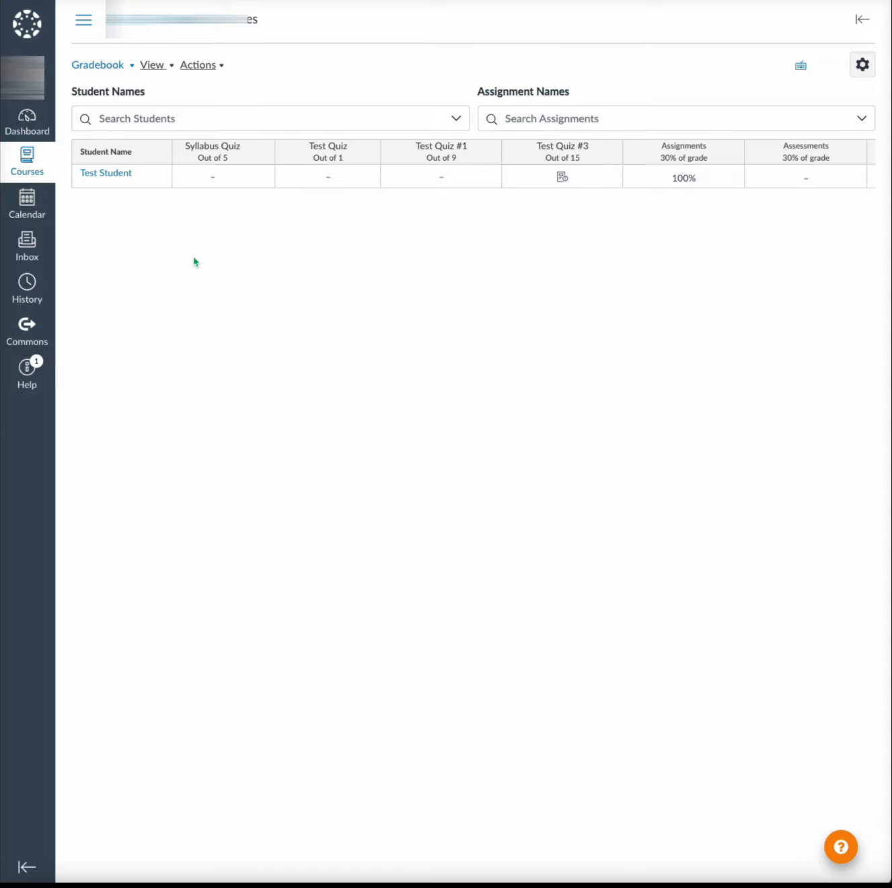
# - Open Test Quiz #3 from the Quizzes group of the course assignments and launch SpeedGrader for it
pyautogui.click(86, 23)
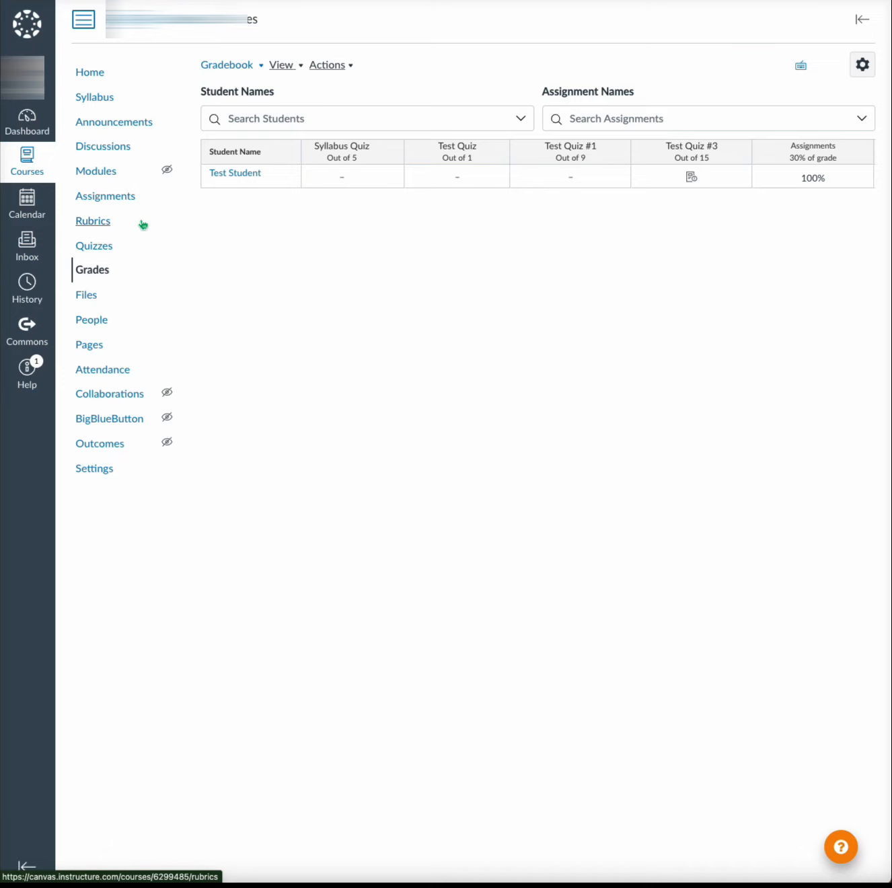
pyautogui.click(123, 196)
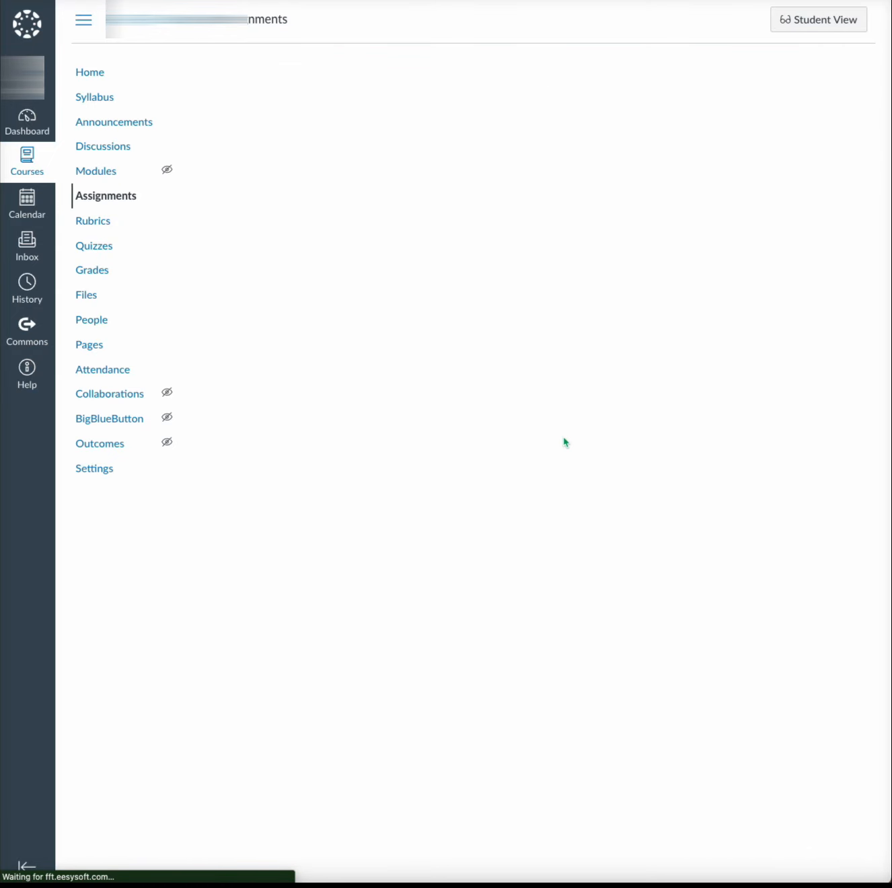
pyautogui.scroll(-1, 565, 442)
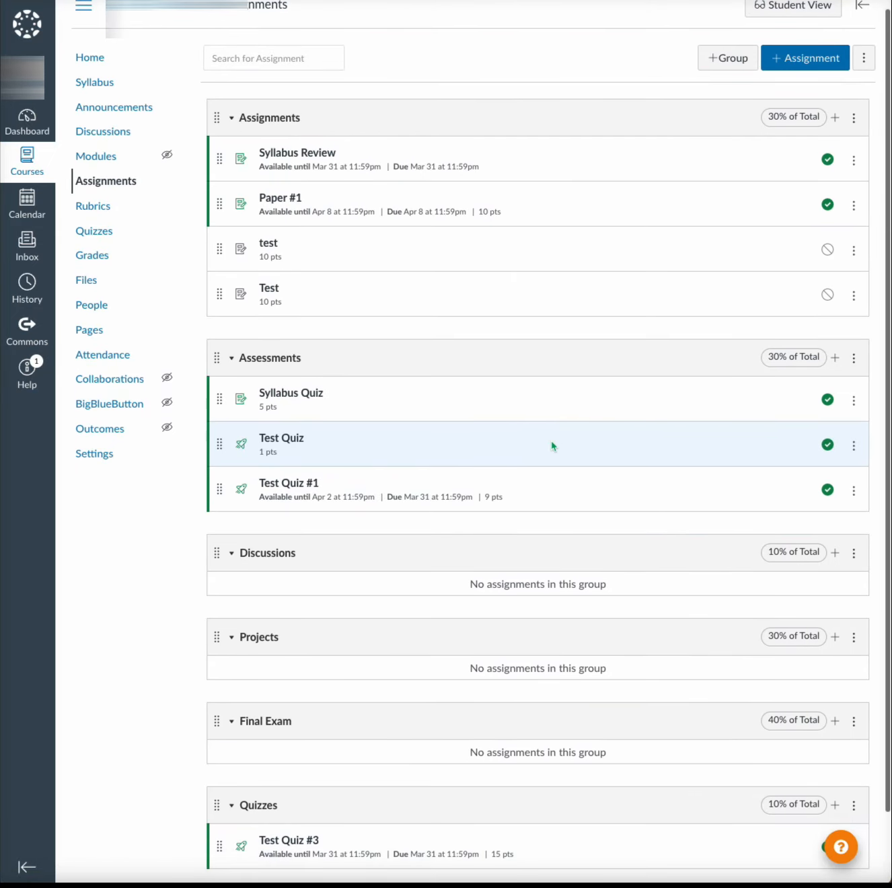
pyautogui.scroll(-3, 555, 490)
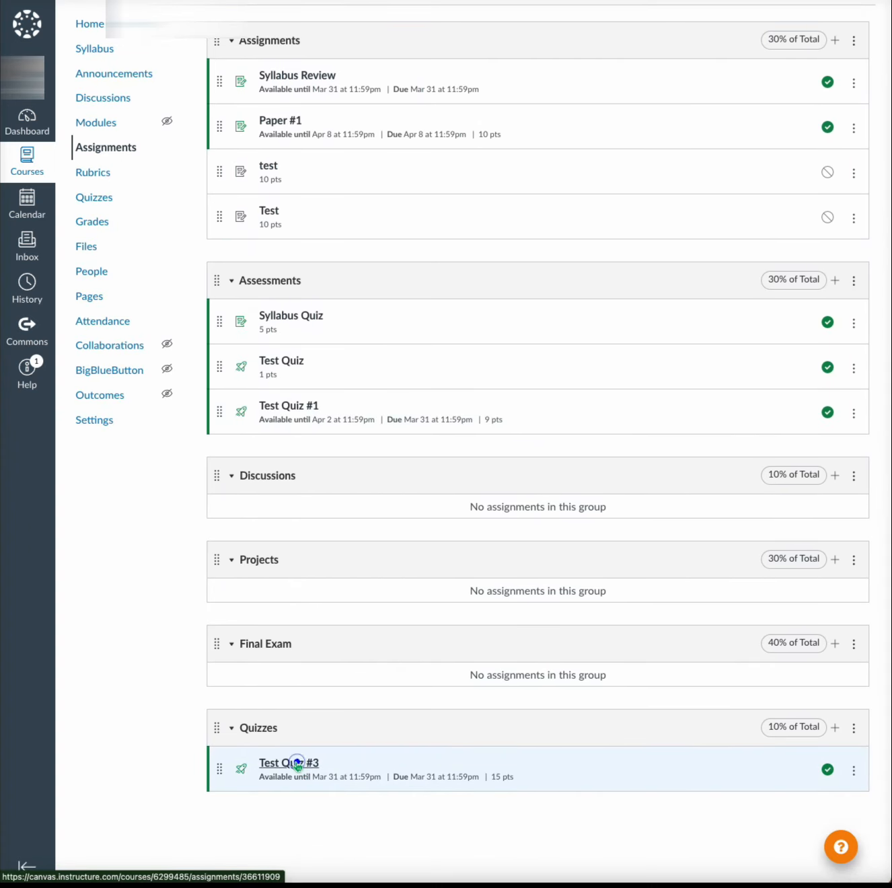
pyautogui.click(296, 763)
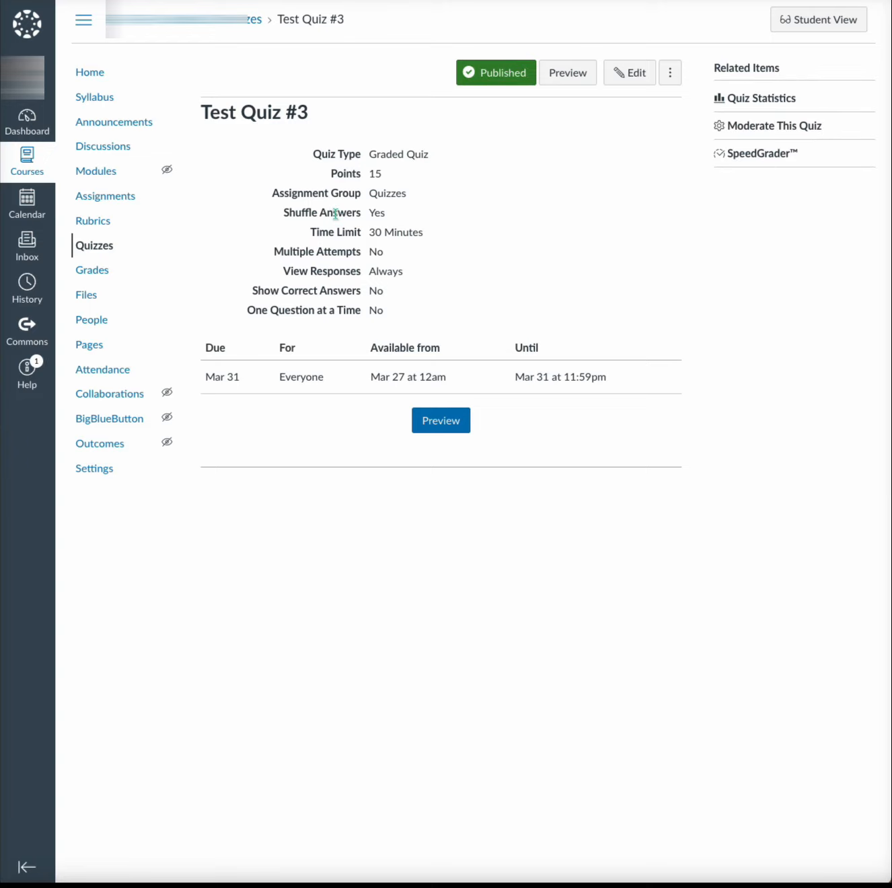
pyautogui.click(776, 153)
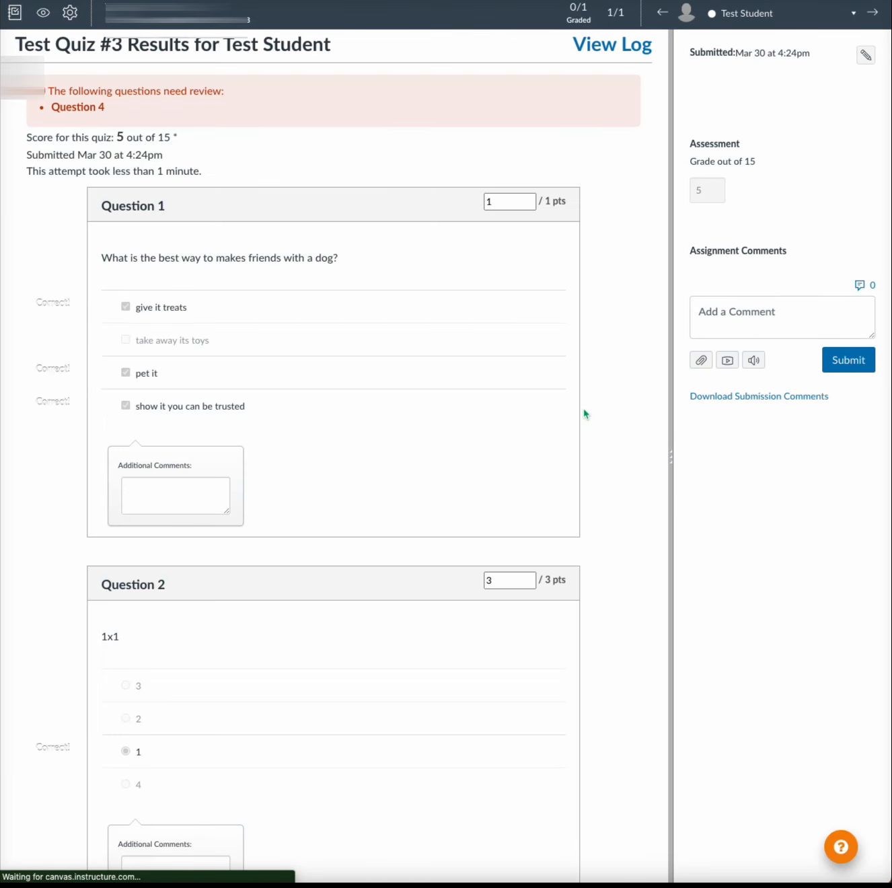
# - Award 10 points for Question 4 and submit the updated quiz scores
pyautogui.scroll(-12, 410, 479)
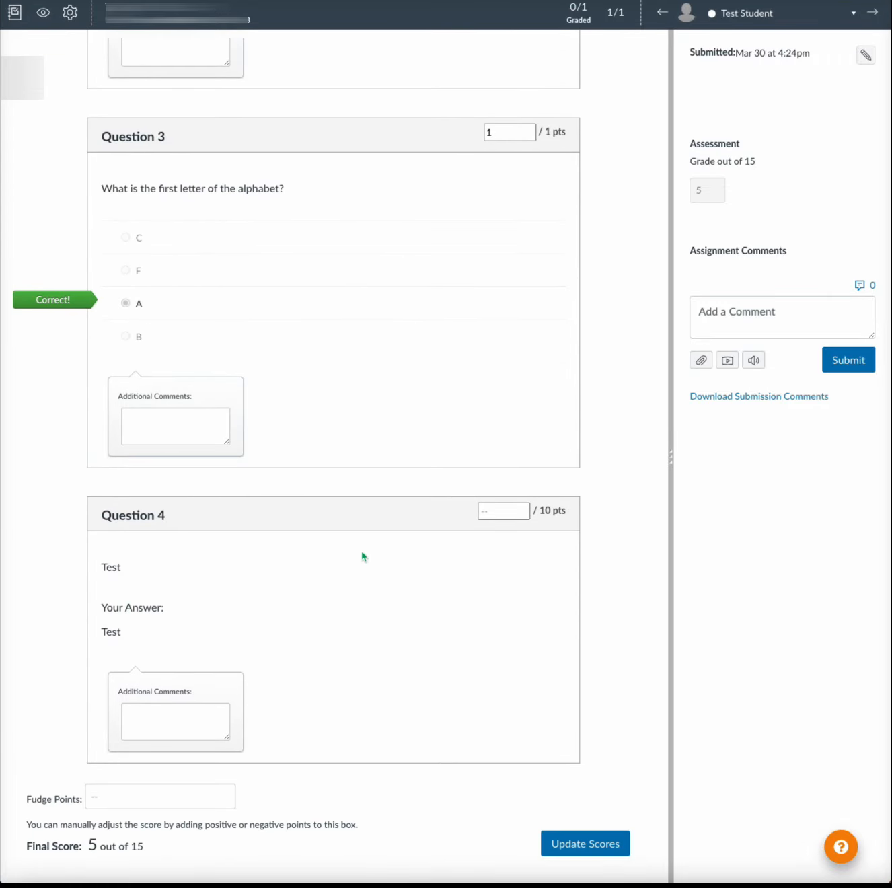
pyautogui.click(502, 514)
pyautogui.write('10')
pyautogui.click(604, 849)
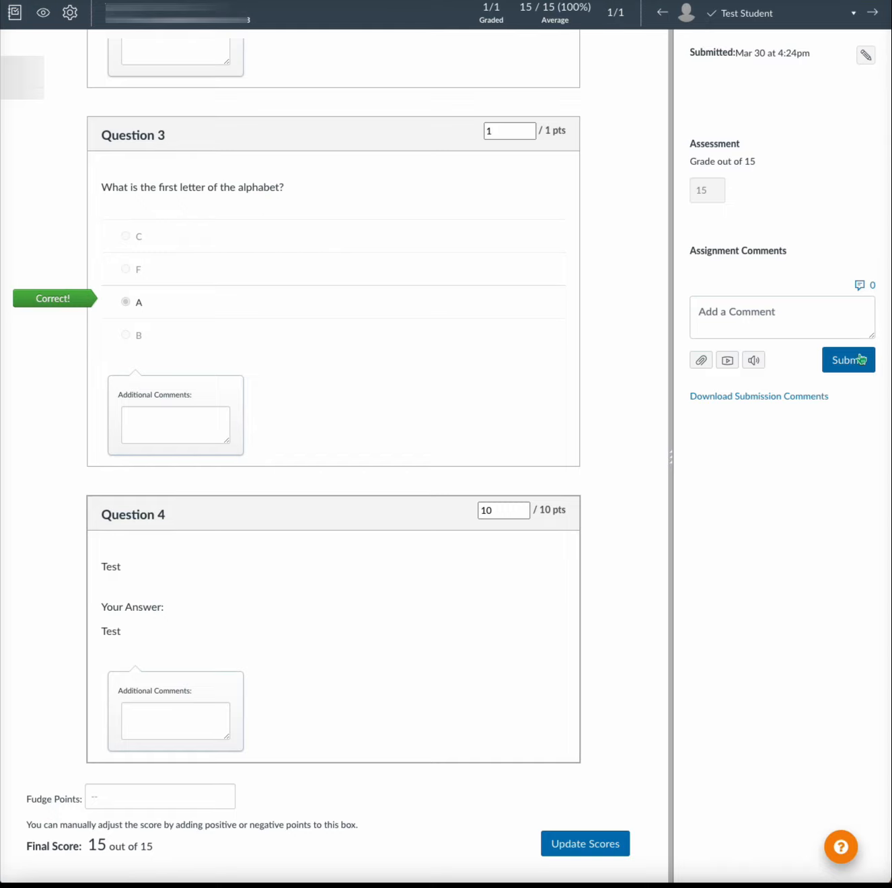
pyautogui.click(861, 360)
pyautogui.click(859, 364)
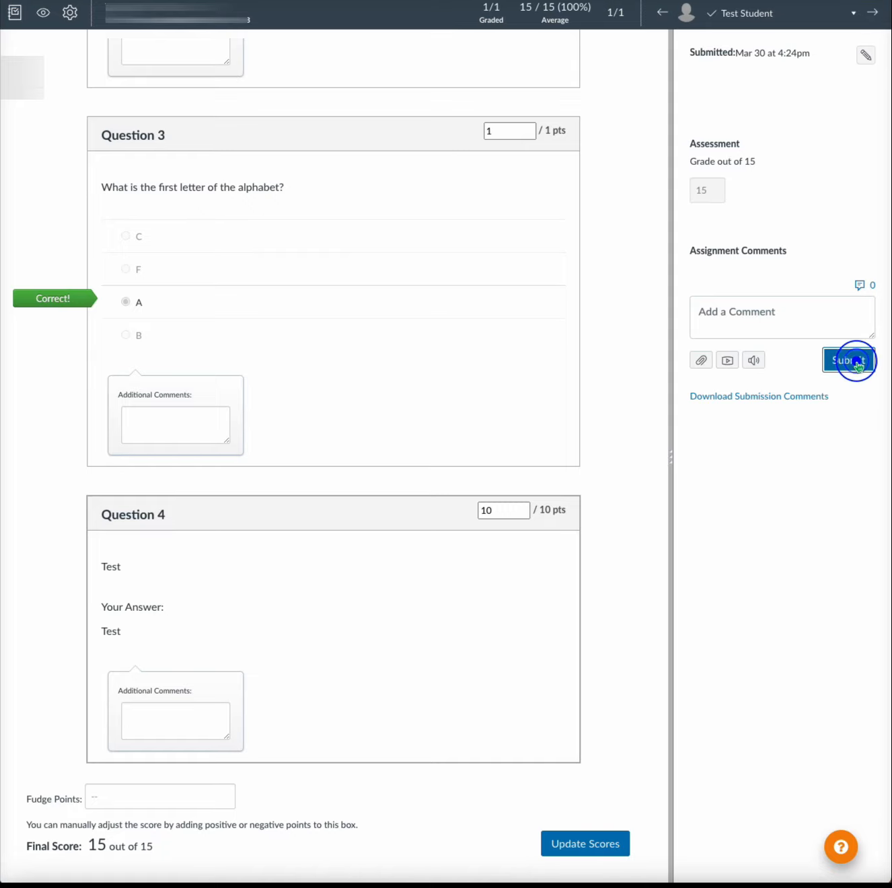
# - Leave SpeedGrader and check the test student's Test Quiz #3 grade in the course gradebook
pyautogui.click(534, 20)
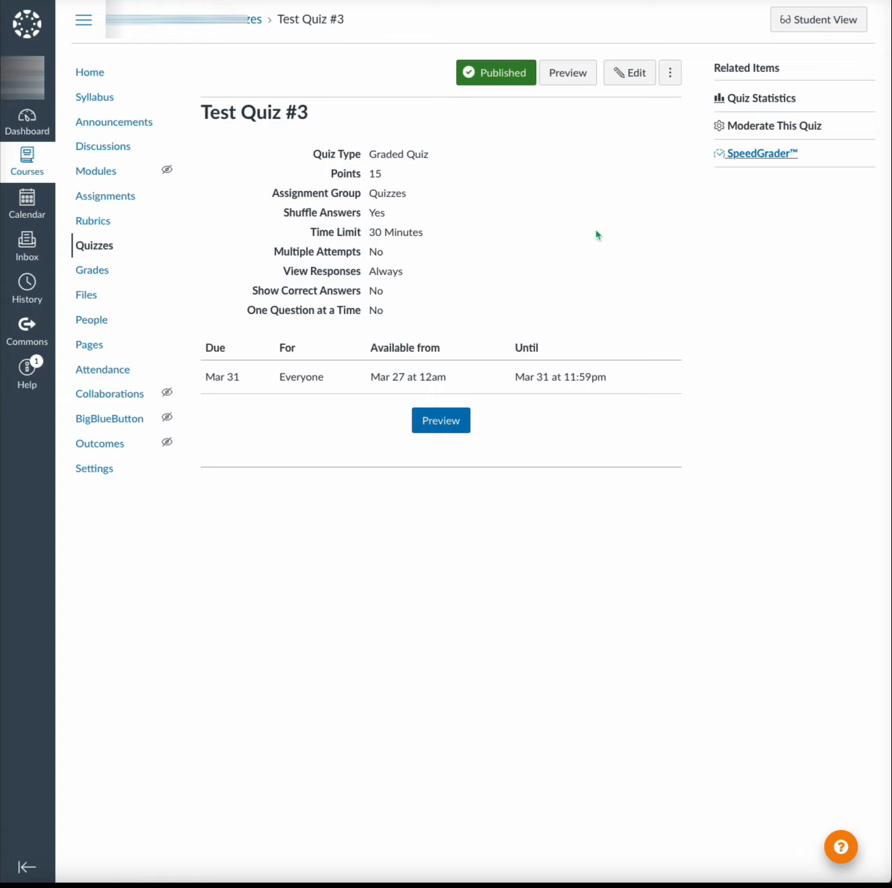
pyautogui.click(95, 271)
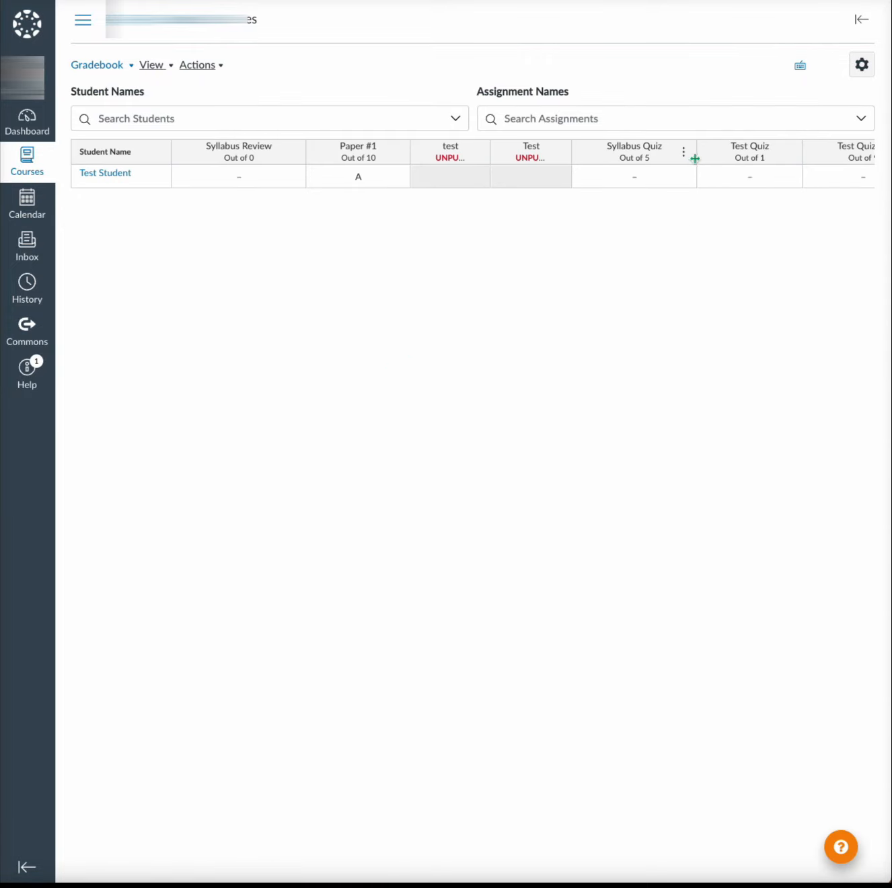
pyautogui.hscroll(10, 708, 184)
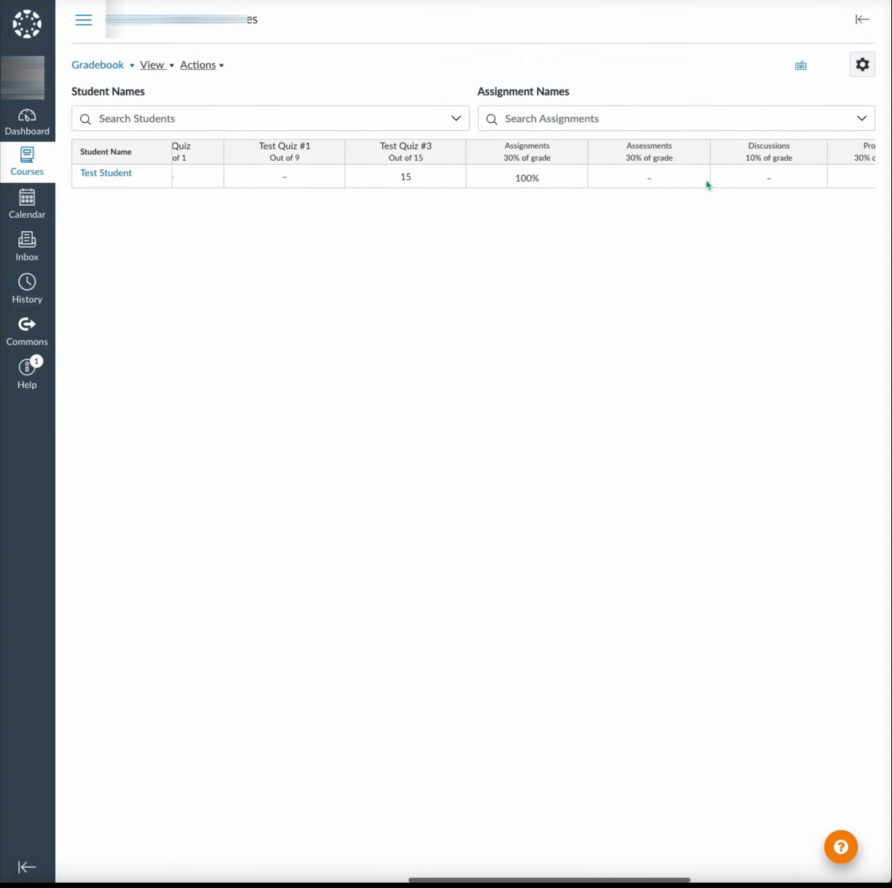